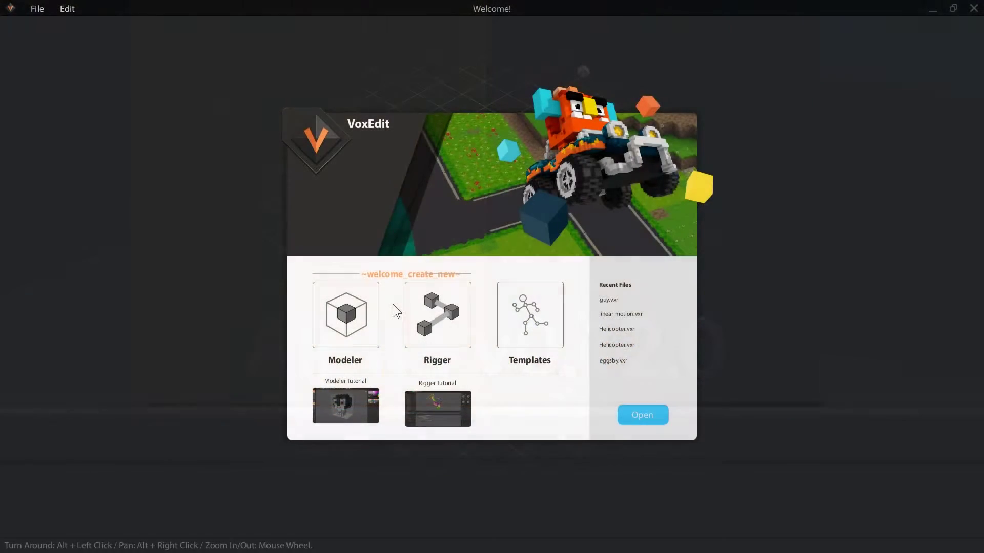
Step: Start a new rig and save it as demo.vxr inside a new folder named demo
left_click(442, 322)
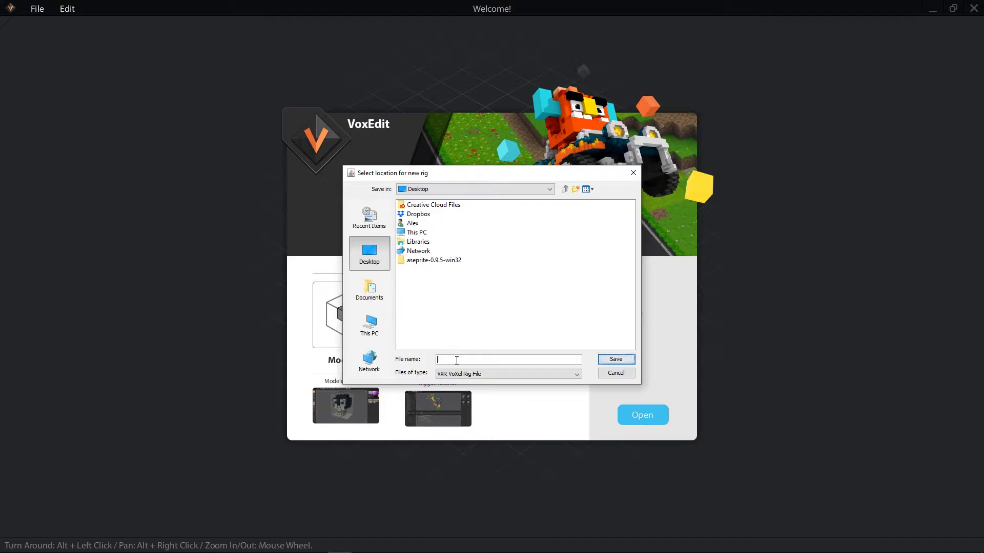
left_click(577, 189)
type("demo")
key("Return")
double_click(415, 269)
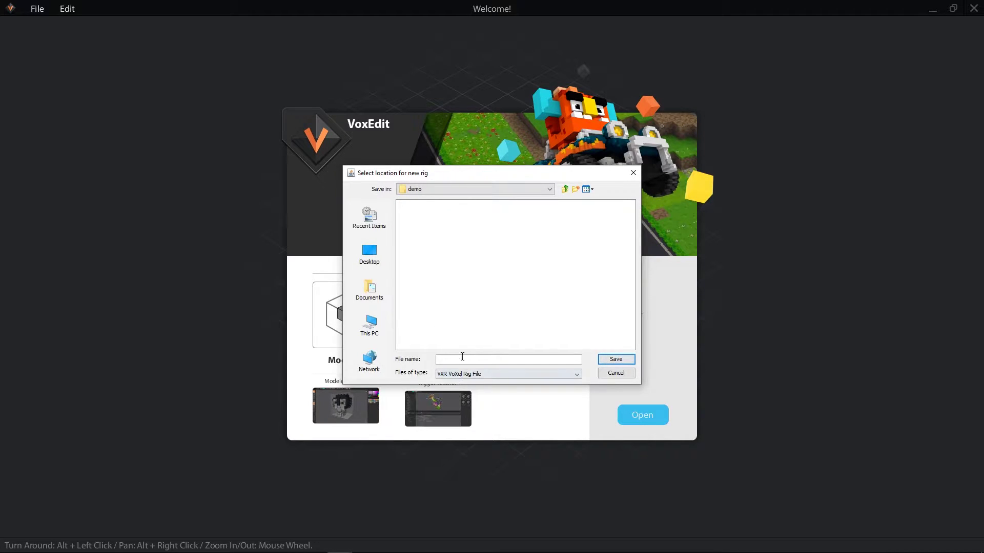
type("demo")
key("Return")
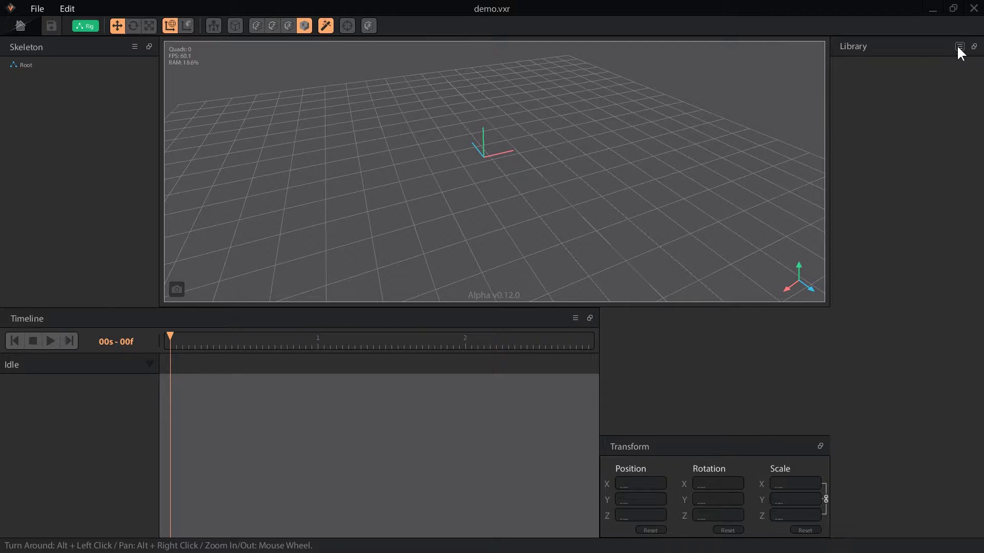
Step: Import eggsby.vxm from the Eggsby Demo folder into the Library
left_click(958, 47)
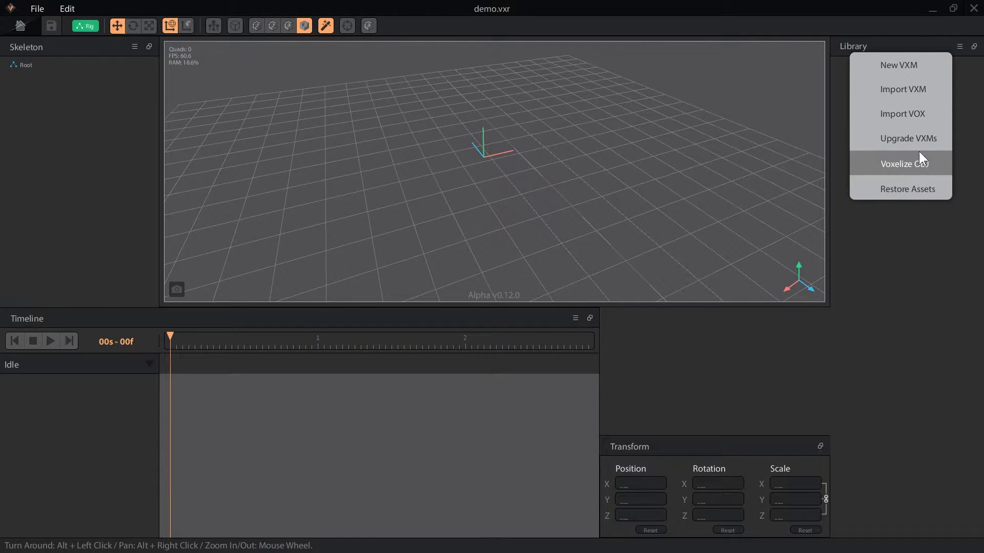
left_click(914, 91)
double_click(423, 215)
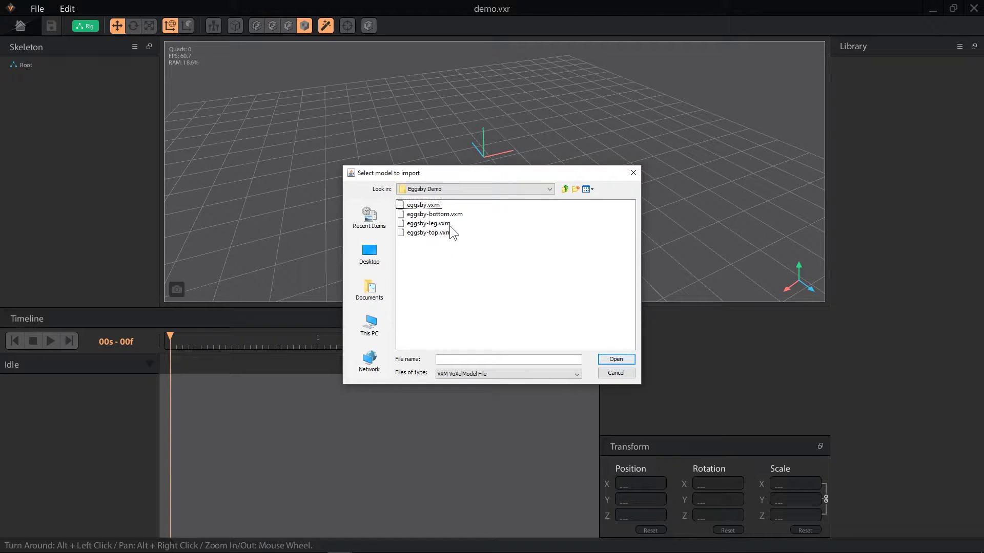
double_click(425, 205)
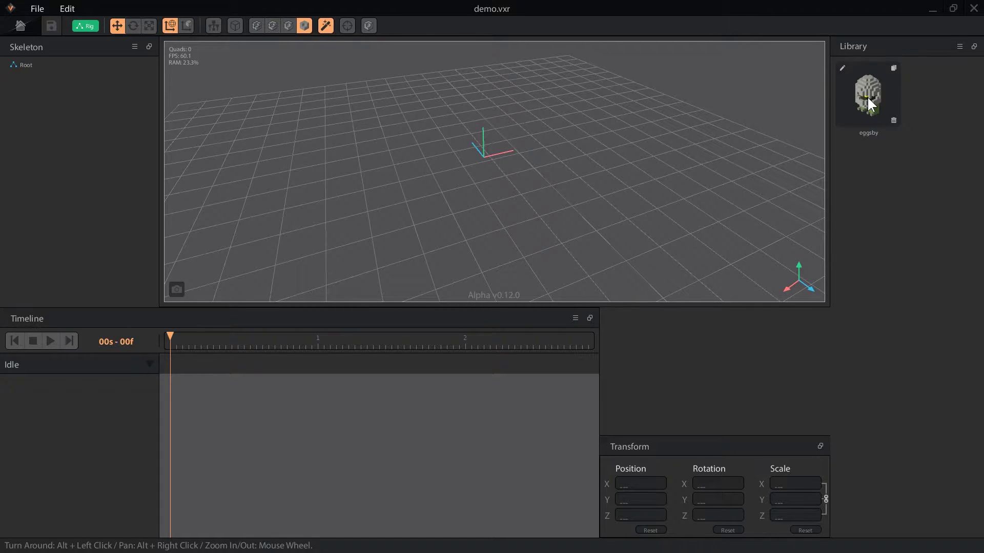
Step: Delete eggsby from the Library, then restore it from the eggsby.vxm.vxb backup
left_click(893, 120)
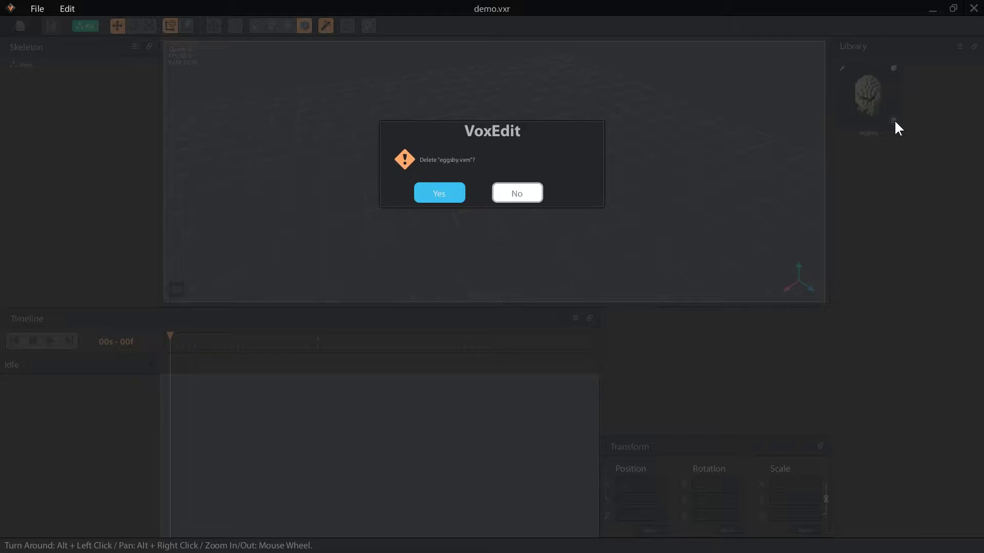
left_click(455, 194)
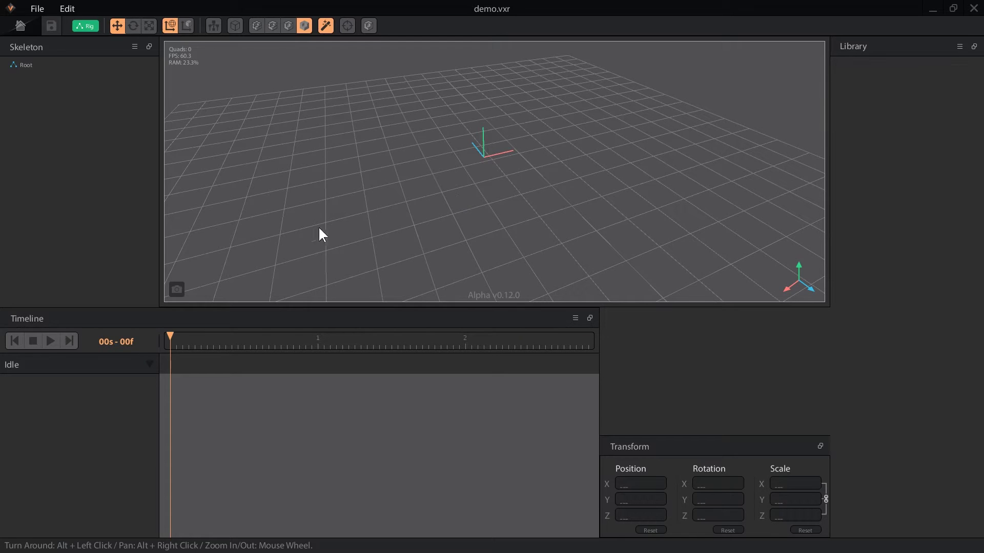
left_click(959, 47)
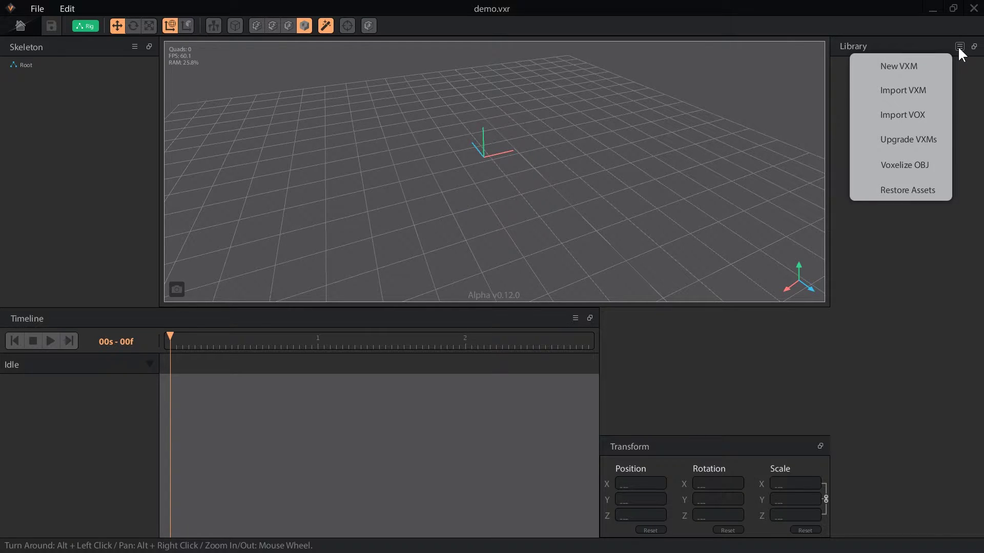
left_click(893, 191)
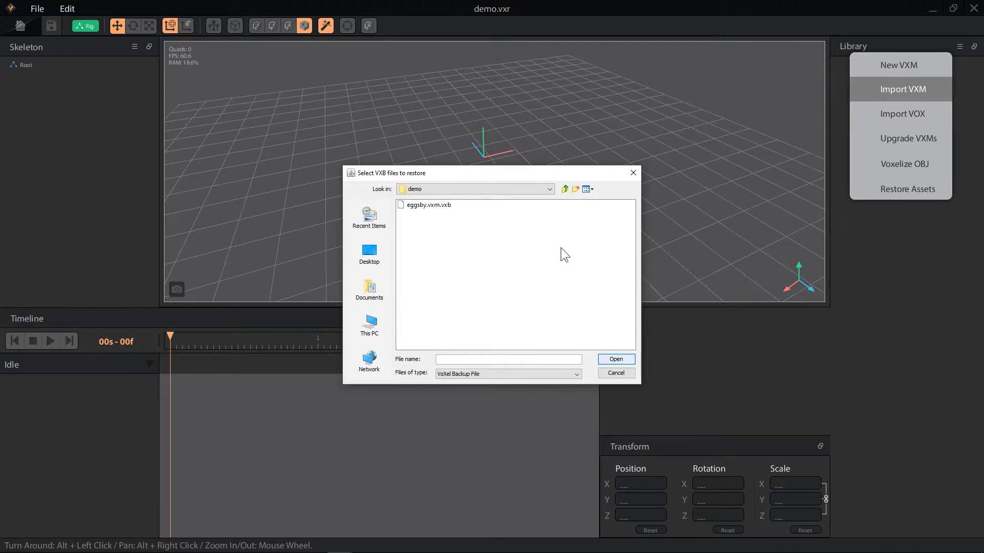
left_click(445, 205)
left_click(449, 202)
double_click(404, 207)
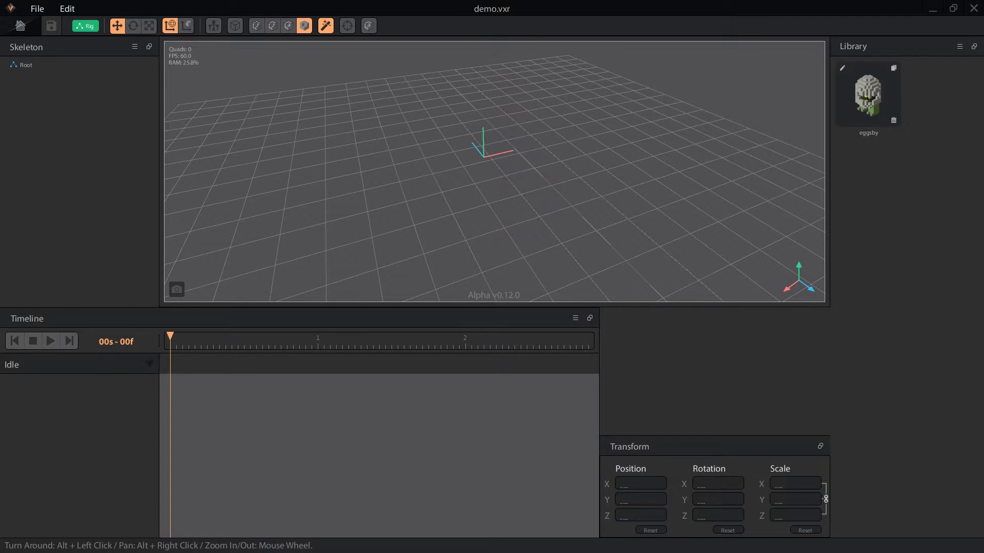
Step: Import Alex.vox into the Library as a MagicaVoxel model
left_click(959, 46)
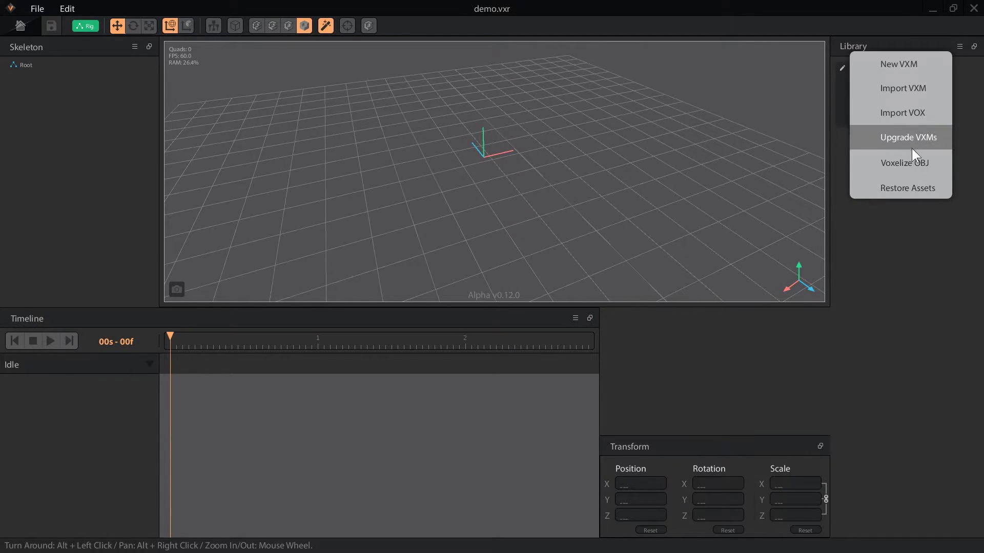
left_click(902, 113)
left_click(415, 205)
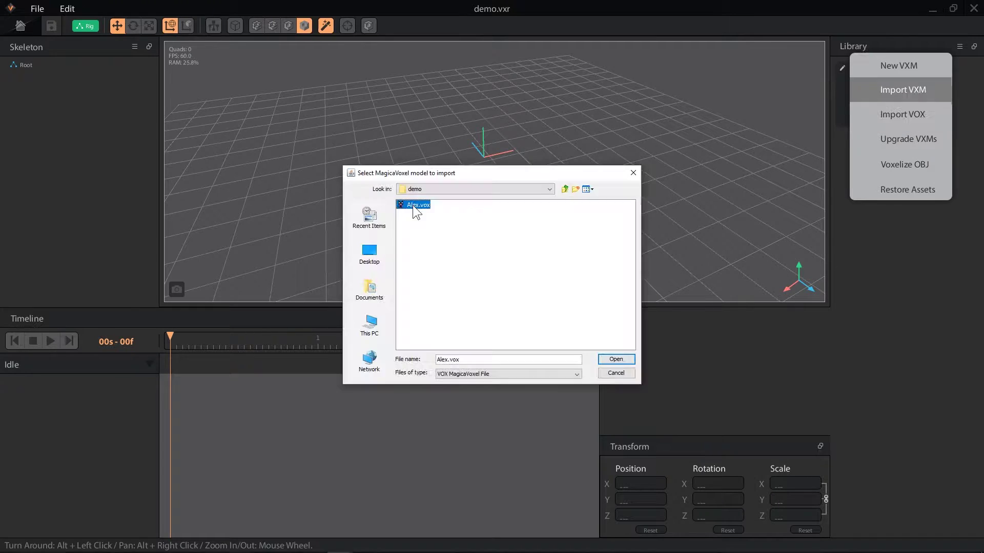
left_click(413, 205)
double_click(398, 204)
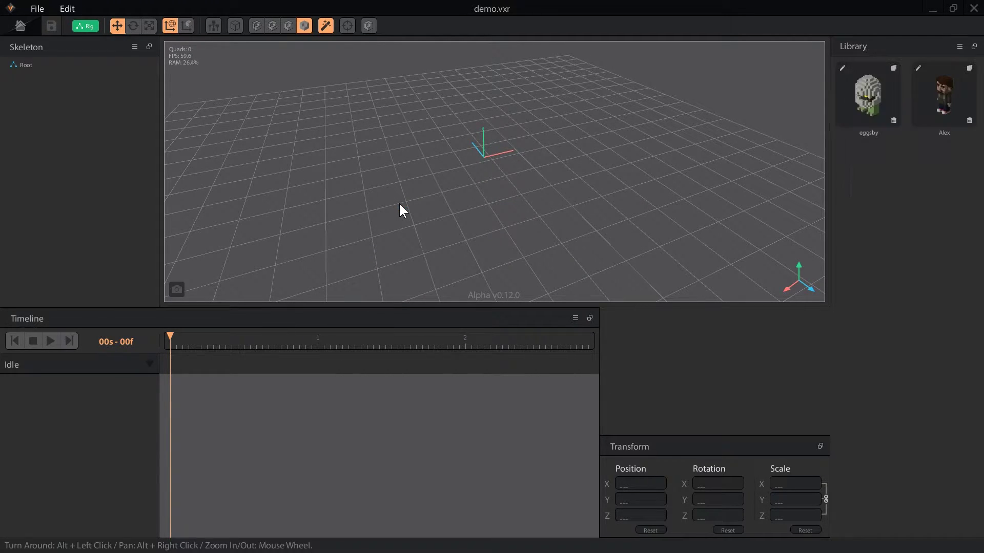
Step: Inspect the Alex model in the editor, then return to the rig, saving Alex.vxm
left_click(917, 68)
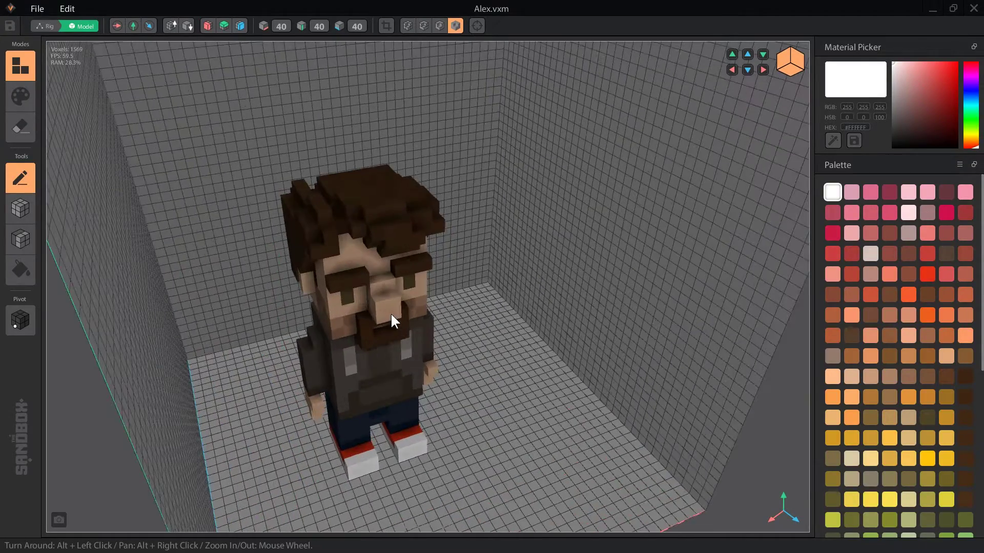
left_click_drag(390, 313, 382, 347, "alt")
left_click(39, 25)
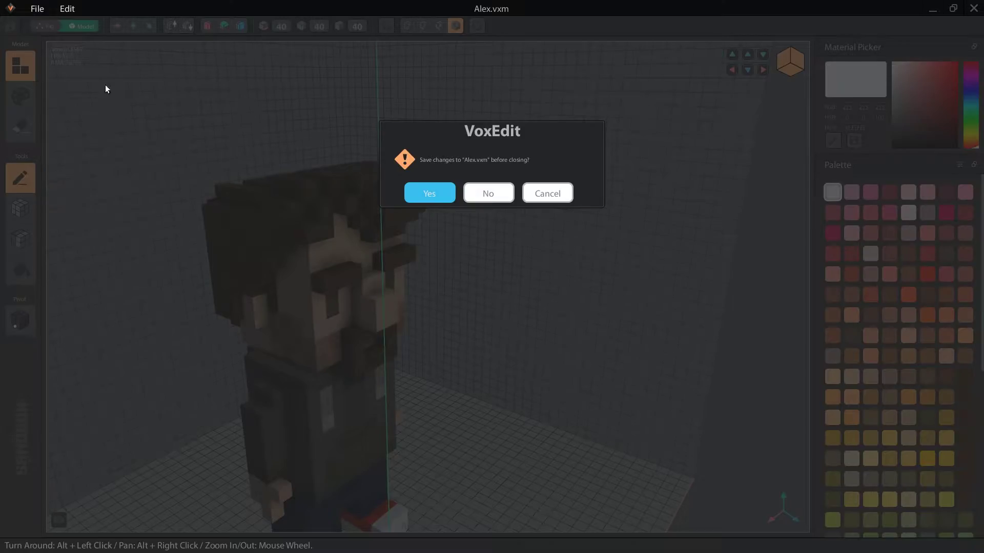
left_click(421, 201)
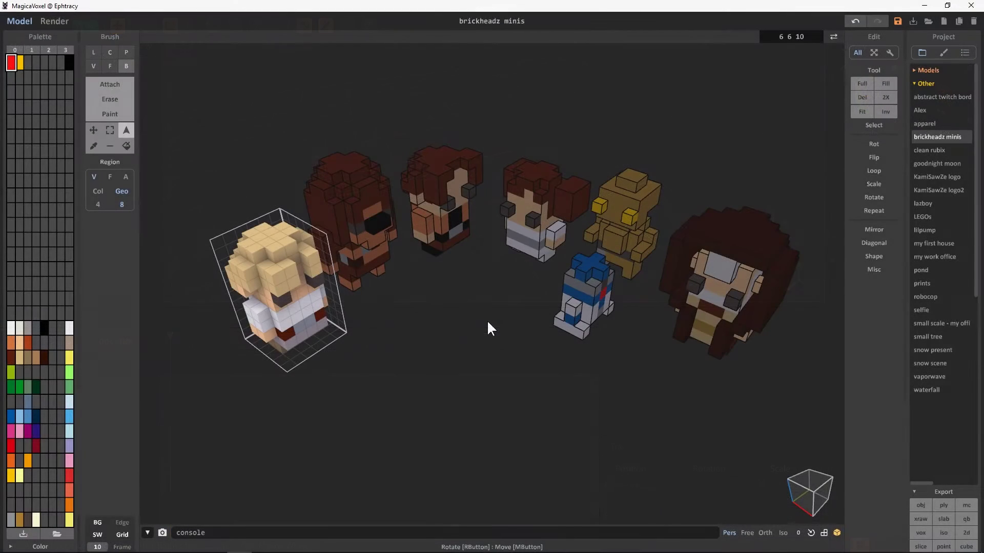
Step: Toggle World mode and nudge the blond figure left and back
key("Tab")
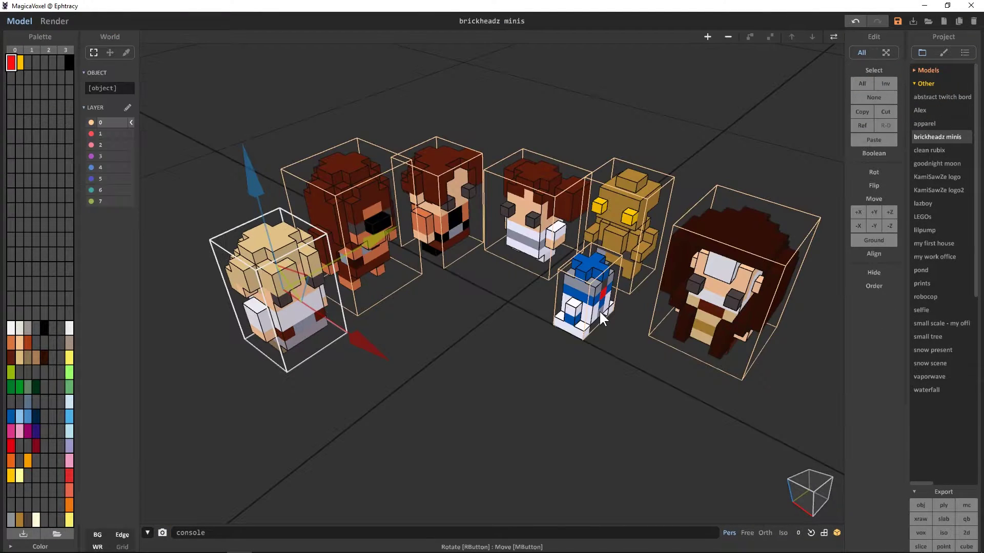
key("Tab")
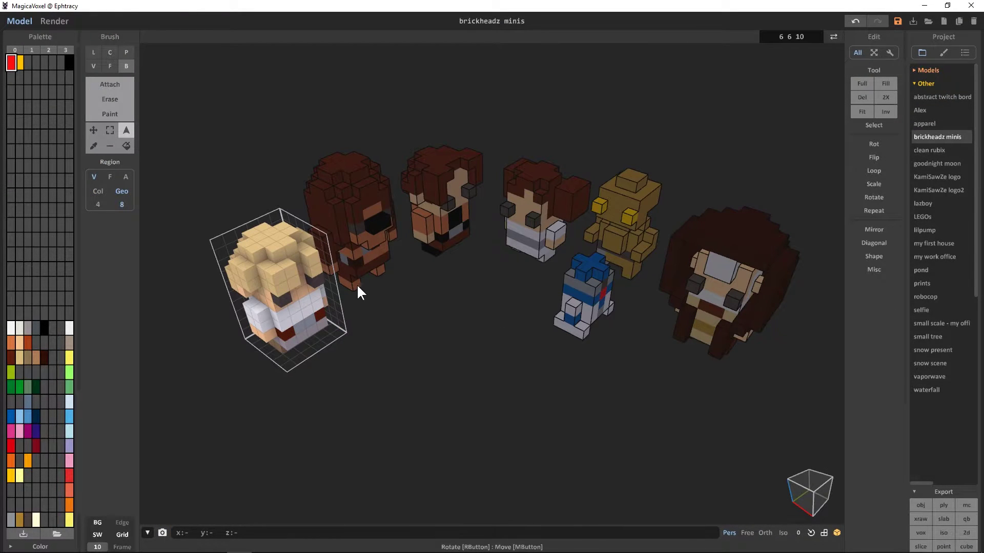
key("Tab")
mouse_move(309, 288)
left_mouse_down()
mouse_move(253, 316)
mouse_move(310, 293)
left_mouse_up()
key("Tab")
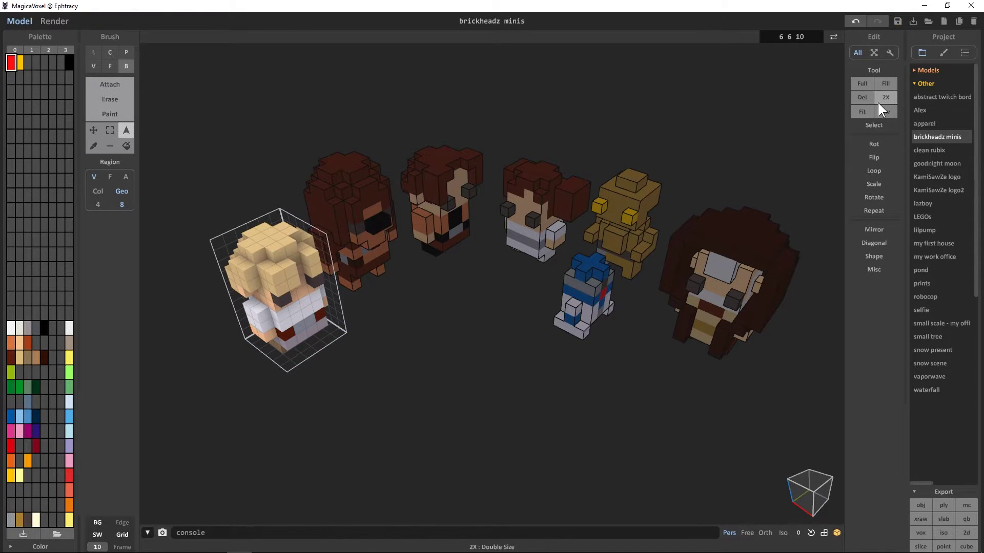
Step: Export the scene as brickheadz minis.vox into the Desktop demo folder
left_click(921, 533)
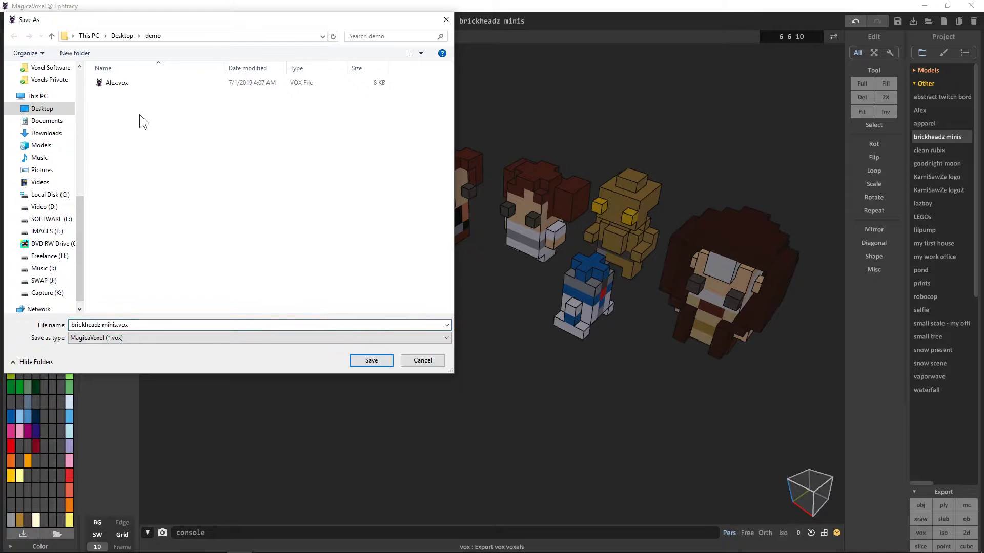
right_click(119, 101)
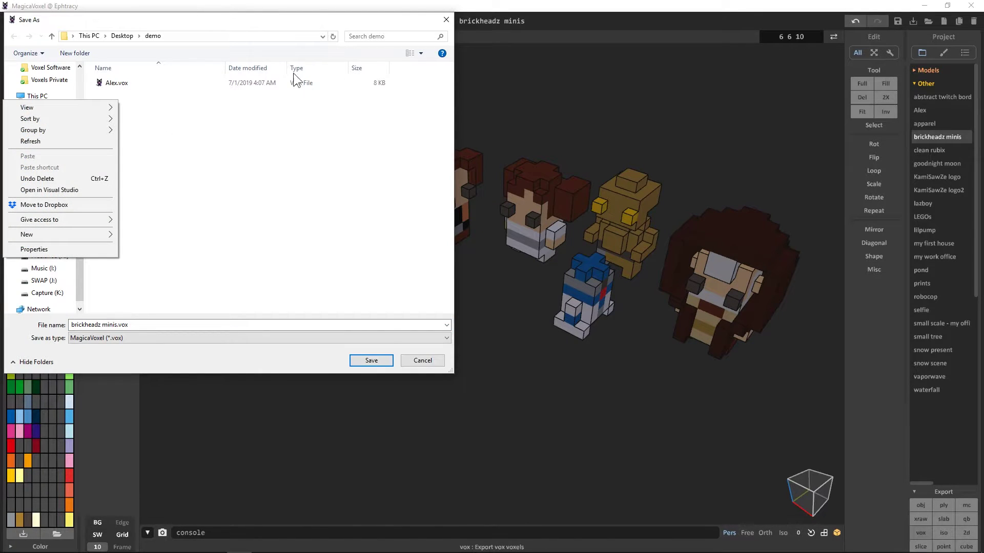
left_click(222, 194)
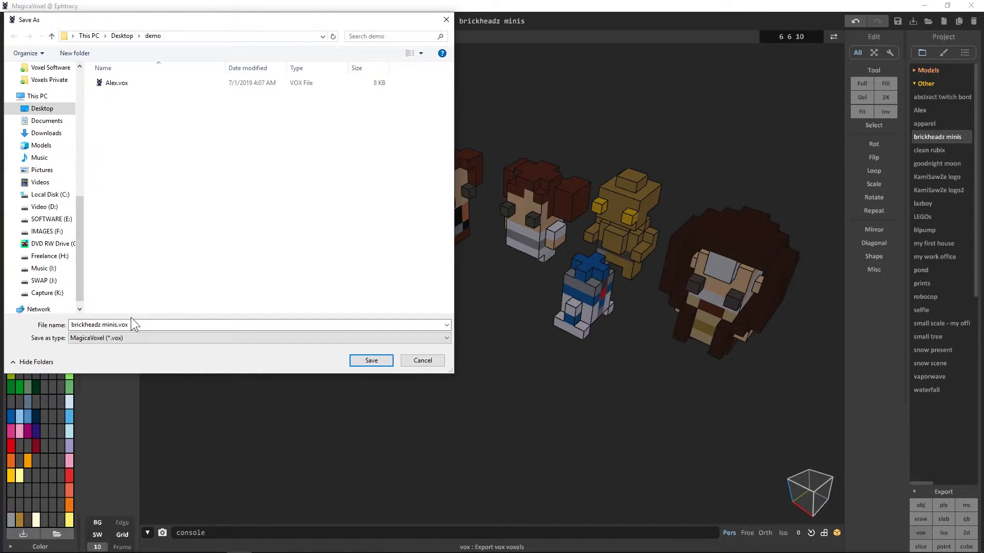
left_click(367, 360)
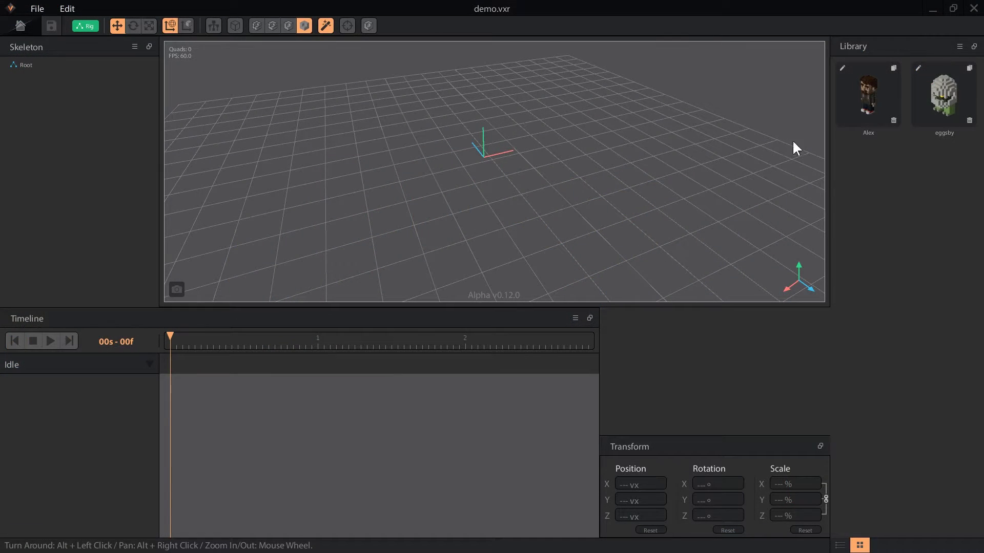
Step: Import brickheadz minis-0 through -6.vox together into the Library
left_click(959, 45)
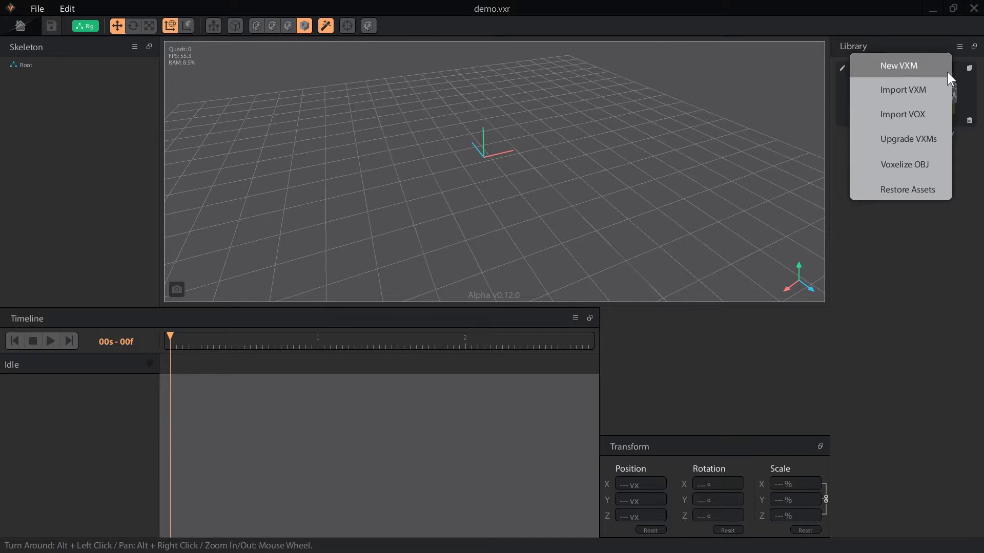
left_click(923, 113)
left_click(452, 270, "shift")
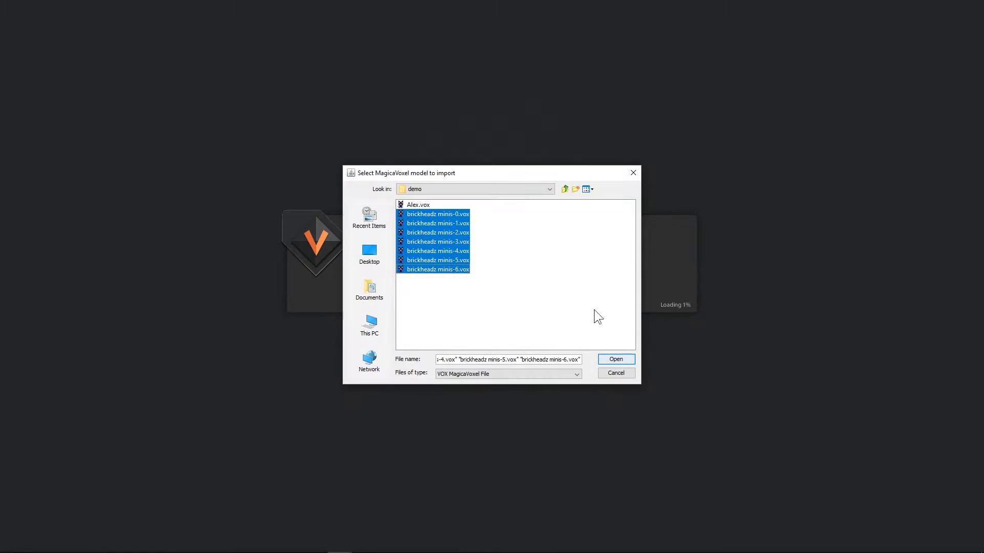
left_click(630, 358)
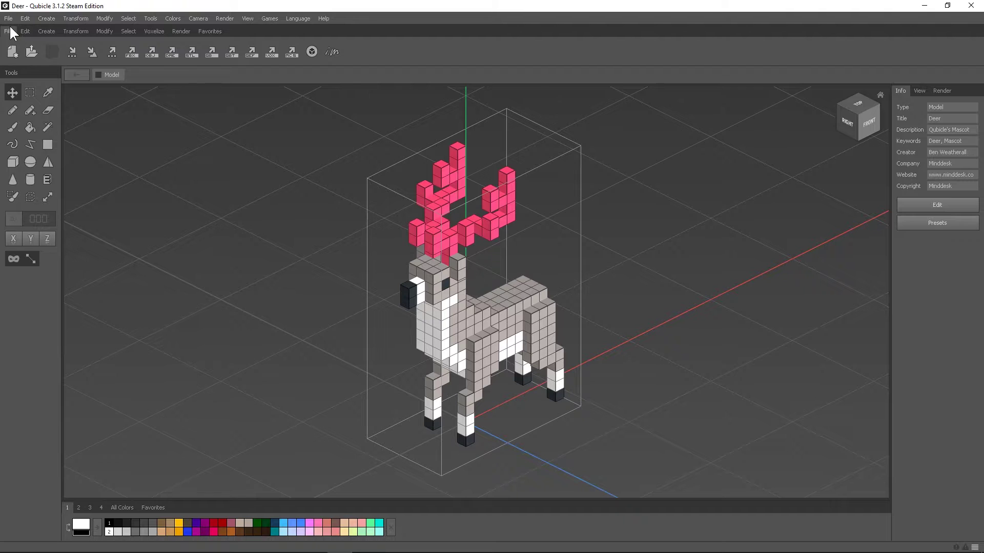
Step: Export the Deer model from Qubicle as a Voxlap VOX to the Desktop
left_click(8, 18)
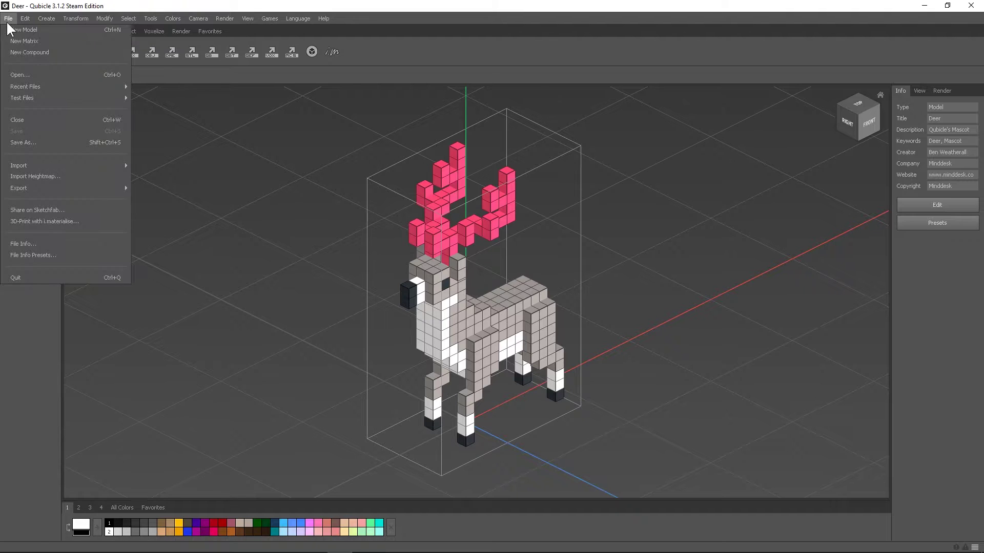
mouse_move(45, 190)
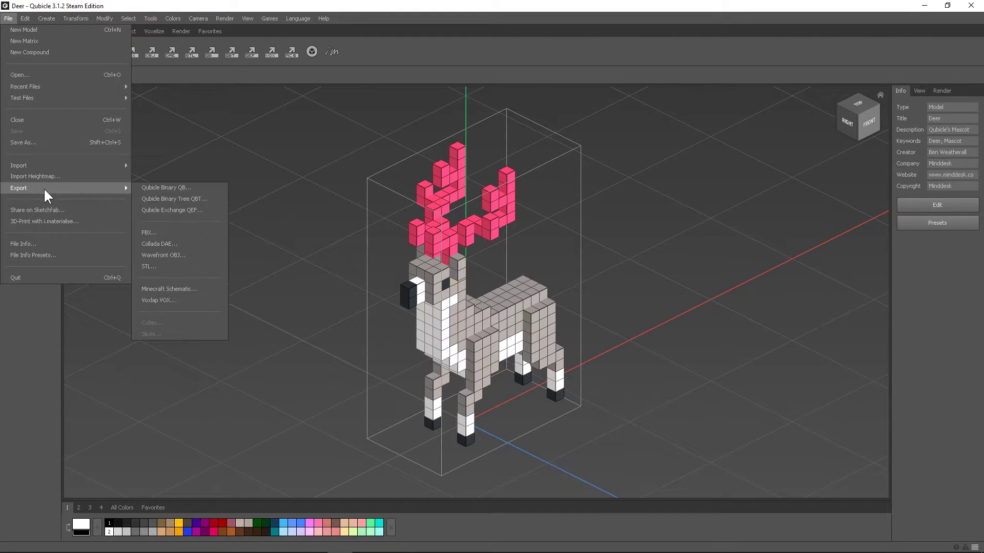
left_click(183, 300)
left_click(42, 83)
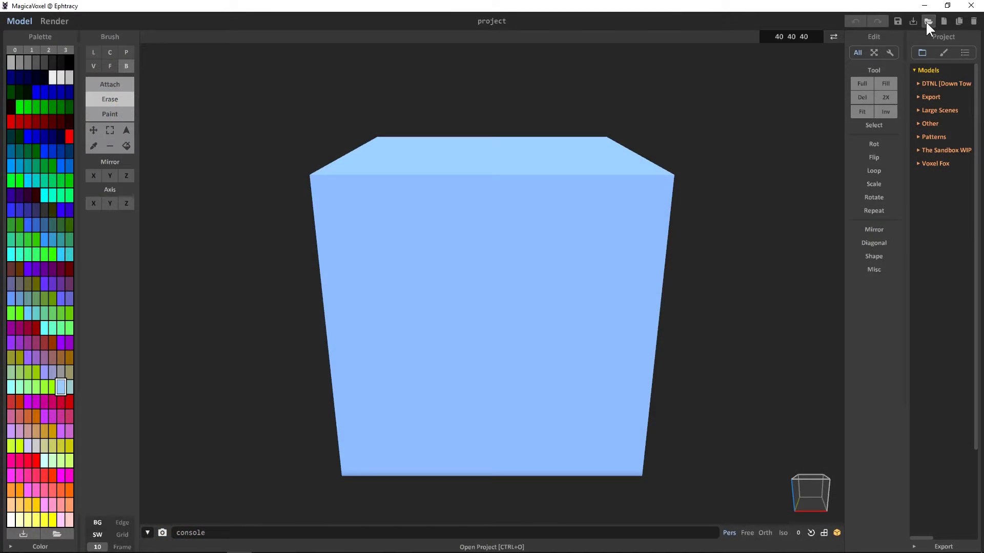
Step: Open Deer.vox from the demo folder in MagicaVoxel and save it
left_click(927, 22)
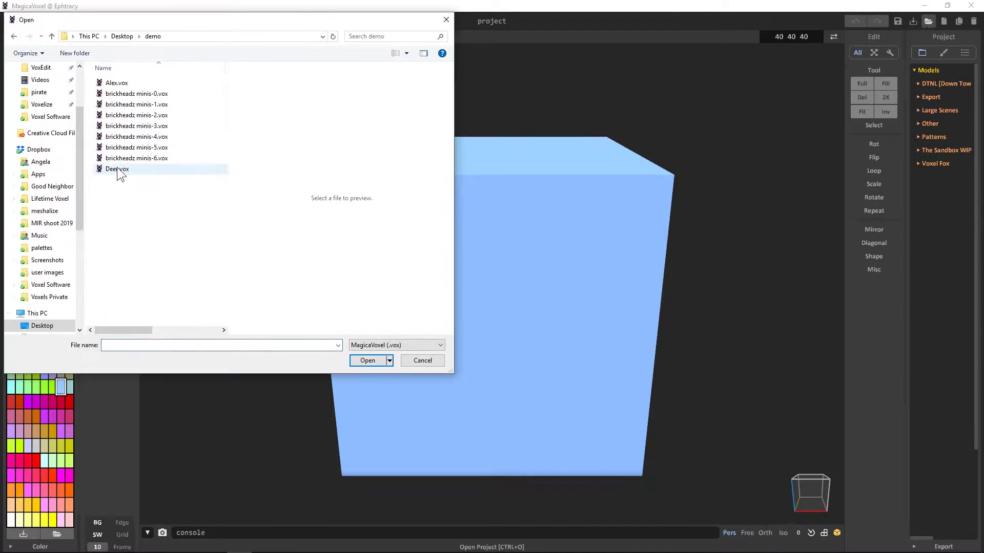
double_click(118, 171)
left_click(897, 22)
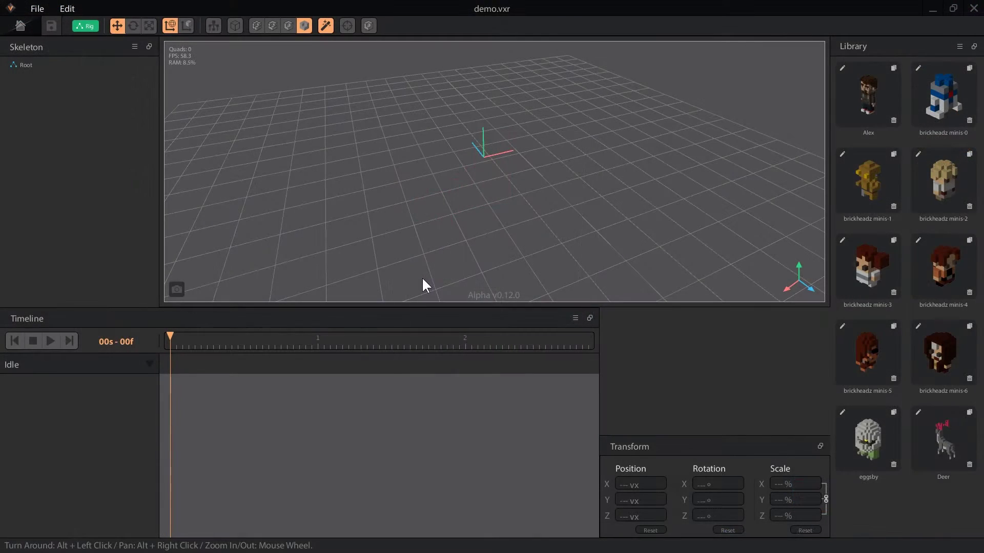
Step: Edit the Deer library model and place one voxel on its body
left_click(916, 414)
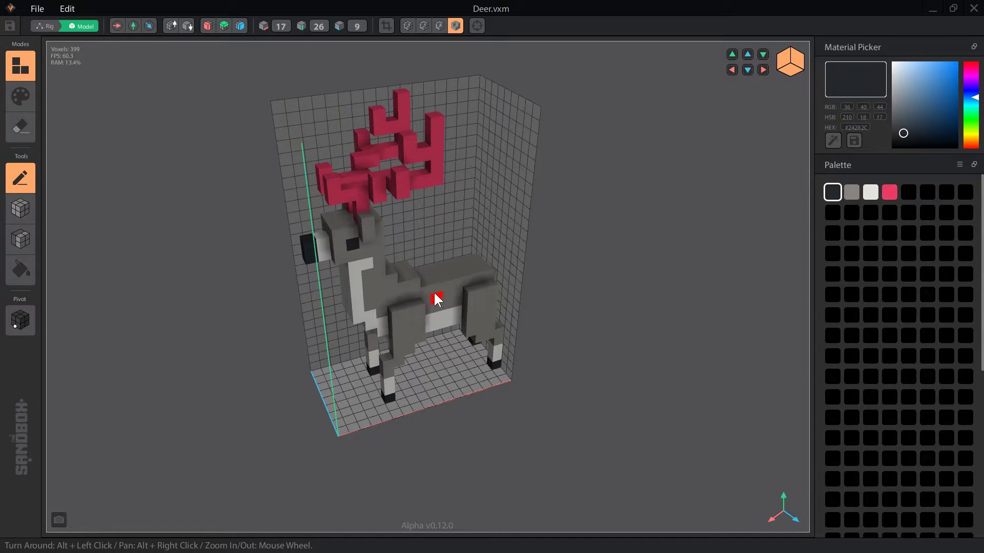
left_click(474, 302)
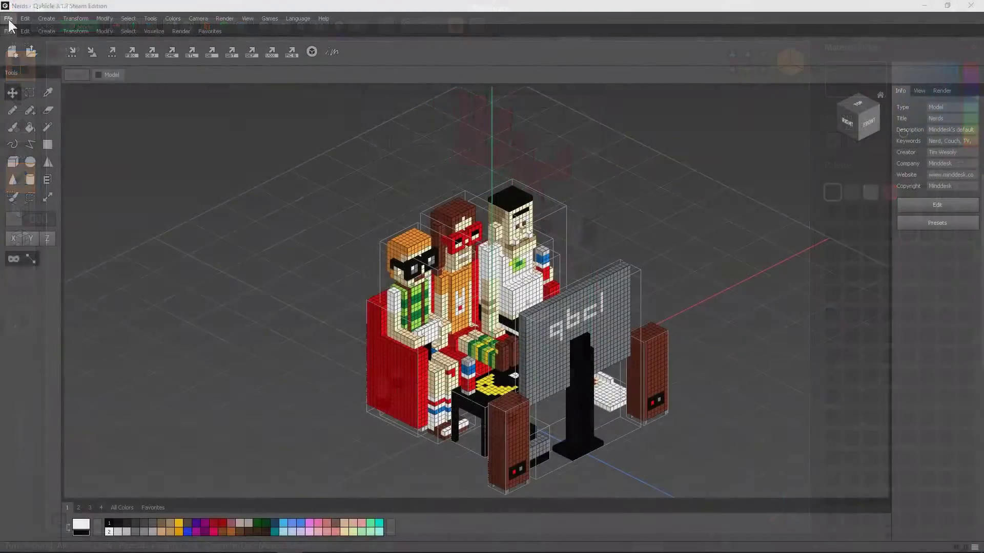
Step: Export the Nerds scene from Qubicle as a Voxlap VOX, Nerds.vox
left_click(9, 19)
mouse_move(51, 187)
left_click(165, 301)
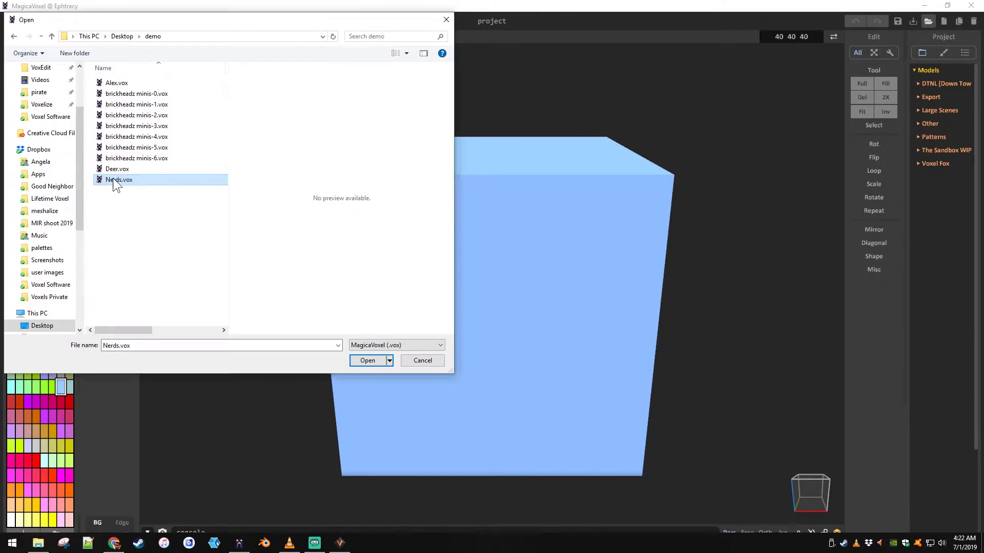
Step: Open Nerds.vox in MagicaVoxel and orbit to view the character from behind
double_click(112, 177)
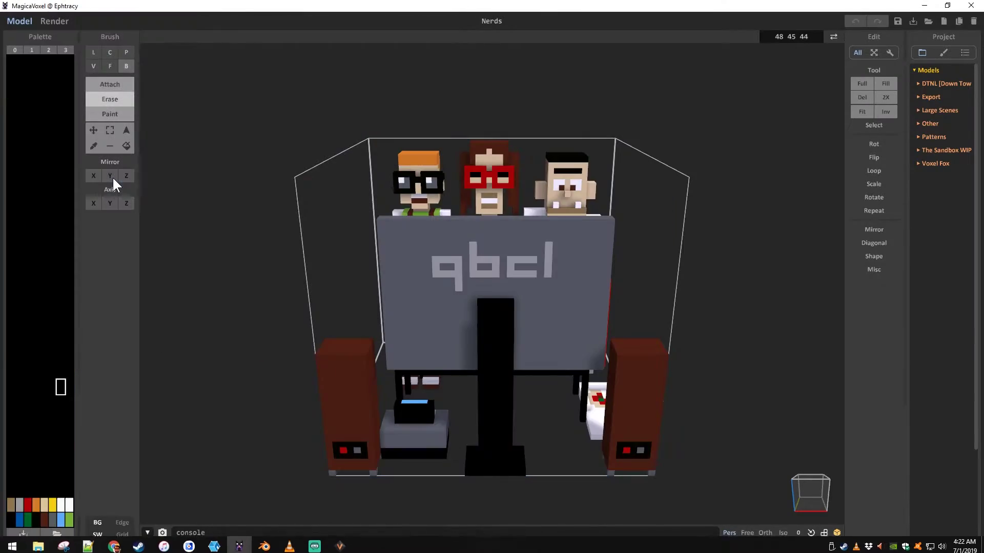
right_click_drag(404, 281, 444, 305)
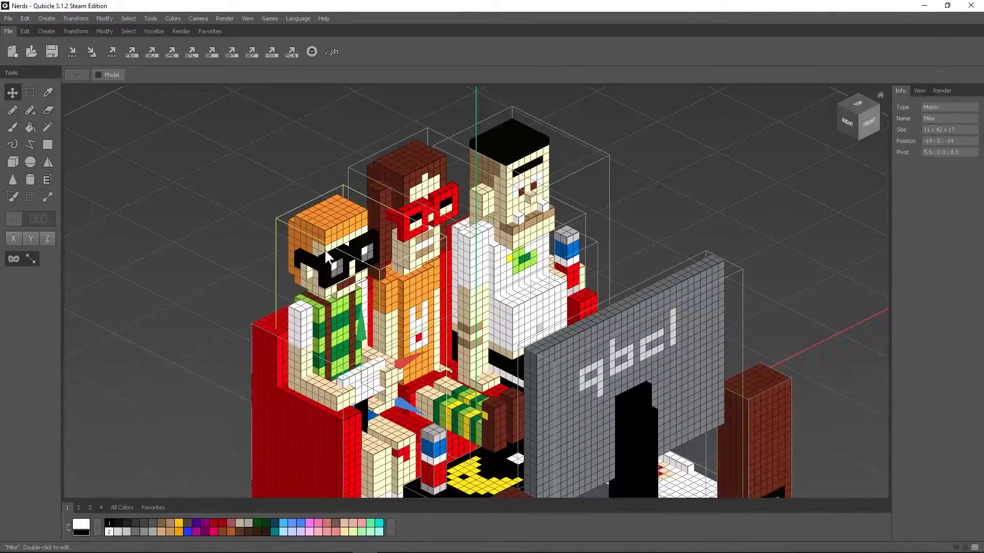
left_click(8, 18)
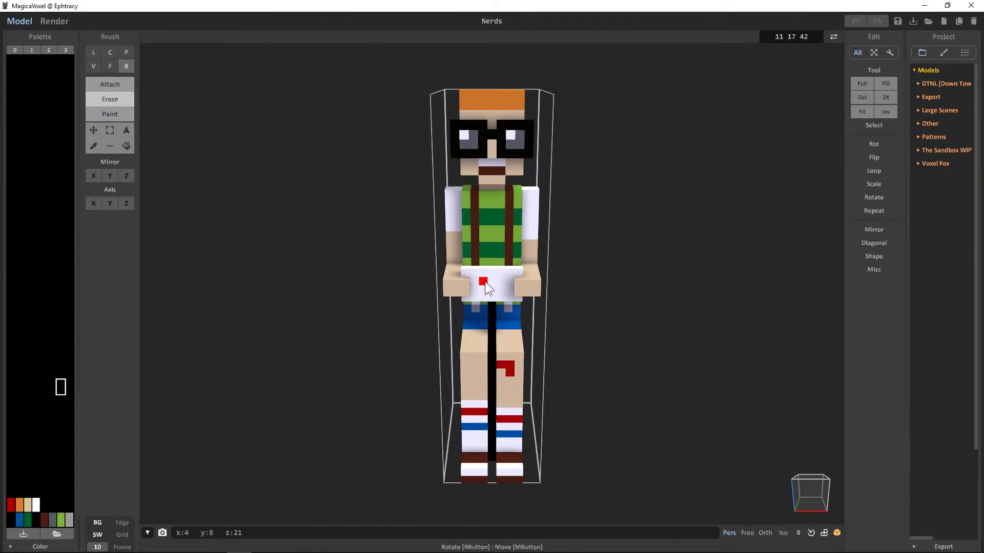
right_click_drag(488, 277, 707, 160)
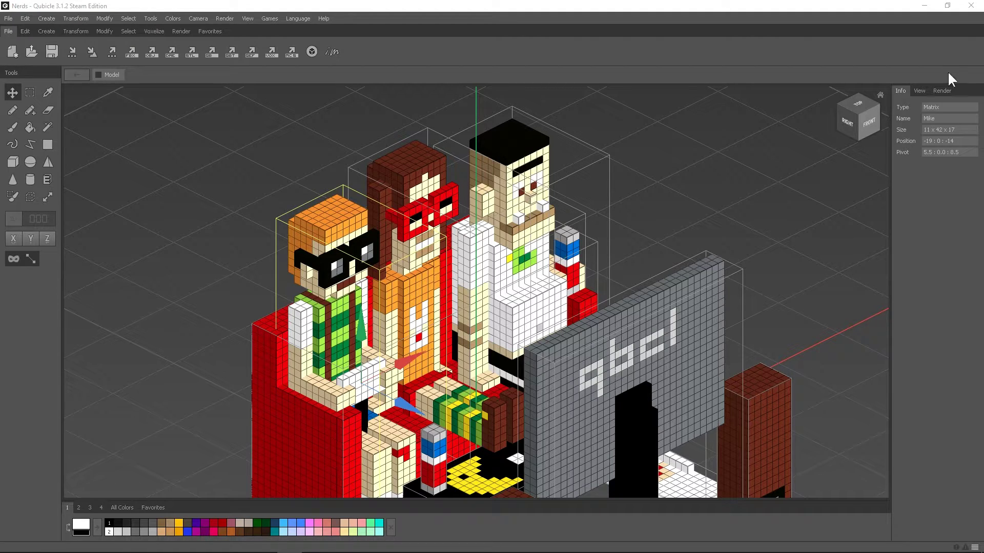
Step: Close Qubicle without saving, then voxelize cat.obj into MagicaVoxel as a blue cat
left_click(970, 6)
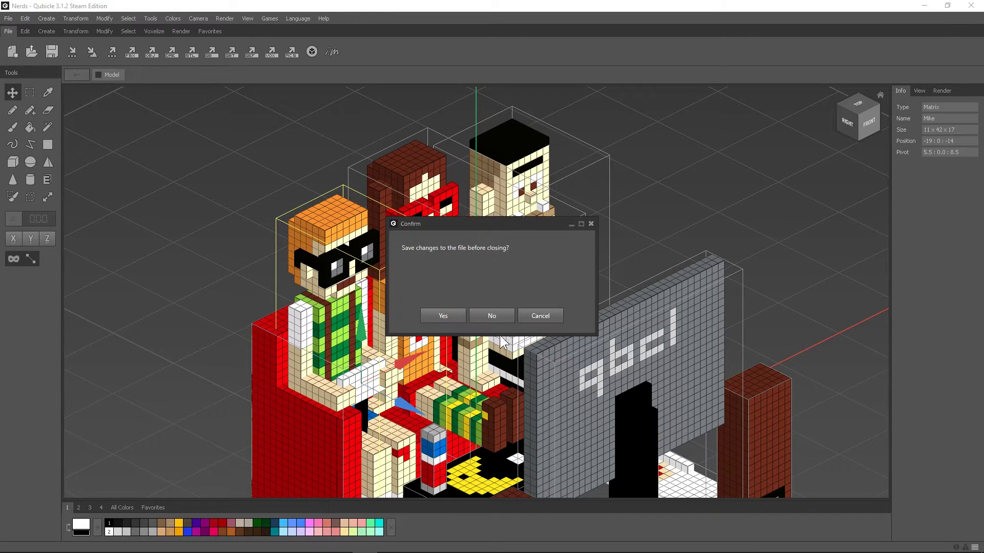
left_click(500, 321)
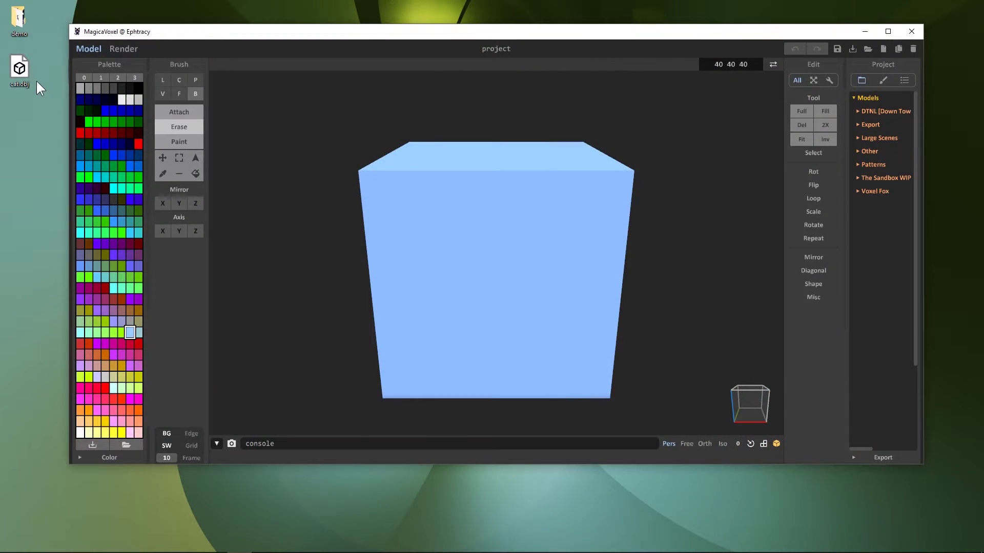
left_click_drag(30, 79, 538, 287)
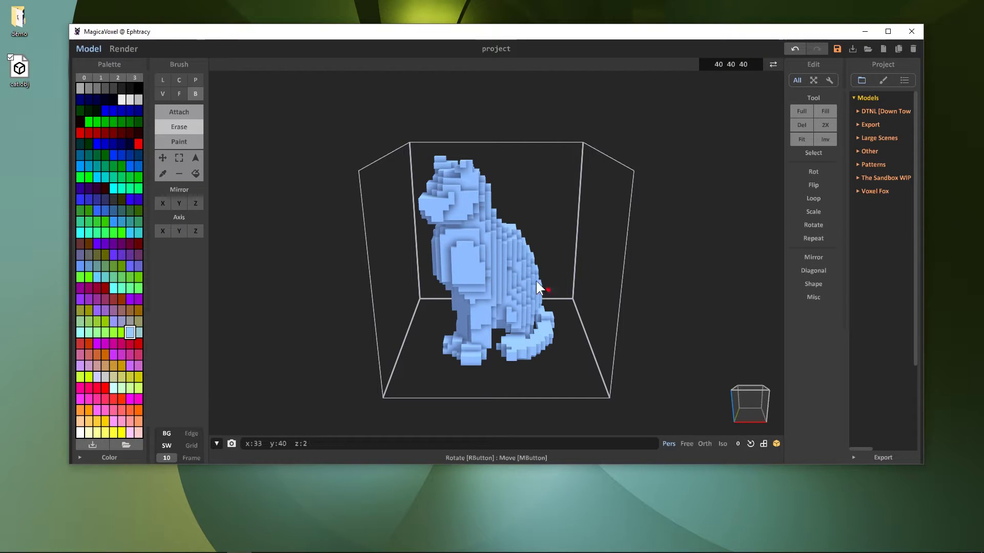
Step: Move the small cat model to the right along X in World mode
scroll(494, 264, "down", 3)
right_click_drag(493, 264, 416, 186)
key("Tab")
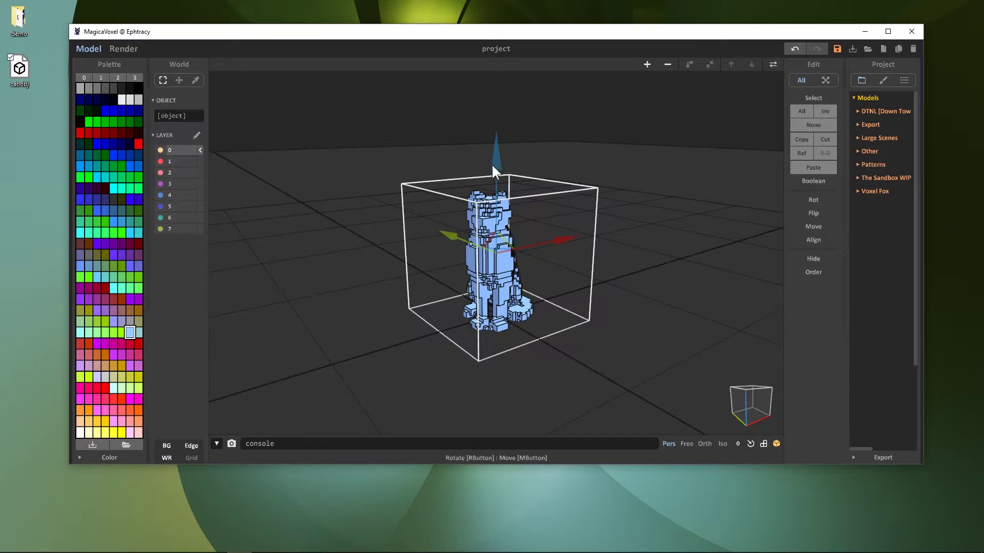
left_click_drag(552, 241, 718, 102)
Step: Add a new empty model sized 126 126 126
left_click(647, 64)
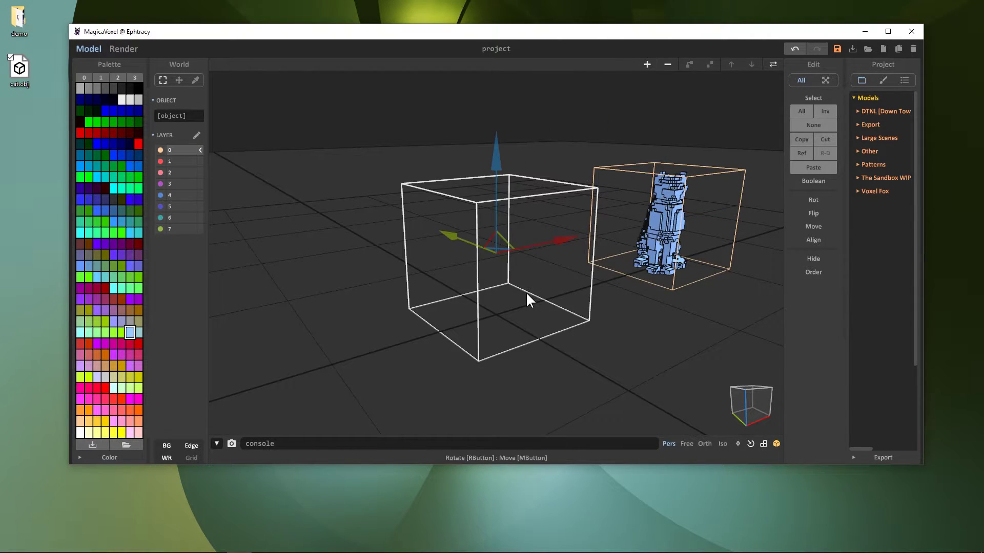
key("Tab")
left_click(719, 64)
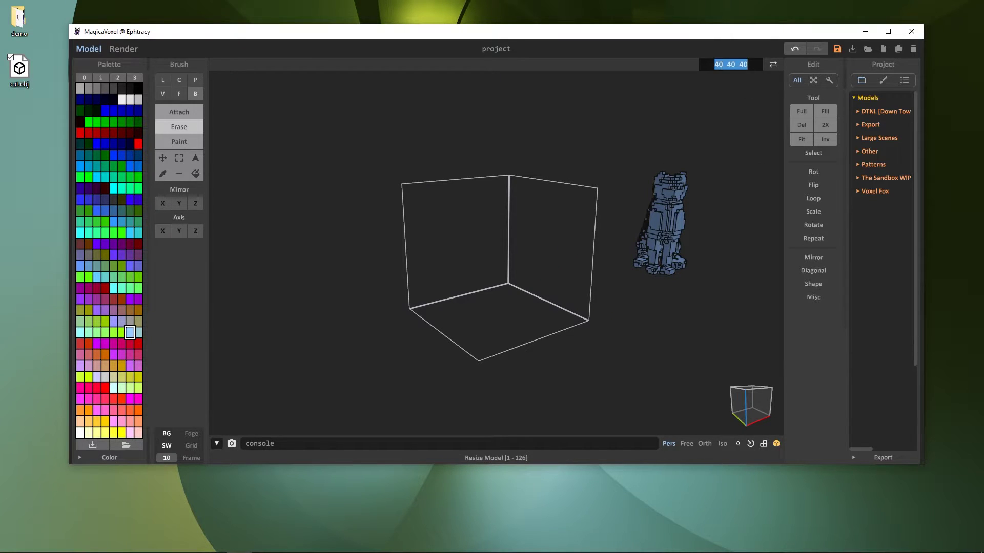
type("126 126 126")
key("Return")
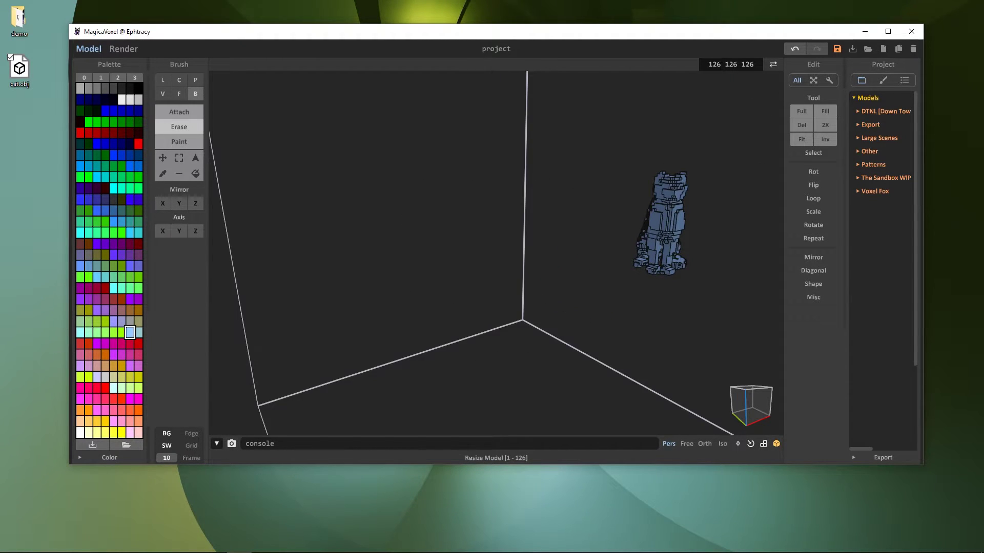
Step: Voxelize cat.obj into the new model in red and view all models together
scroll(555, 190, "down", 5)
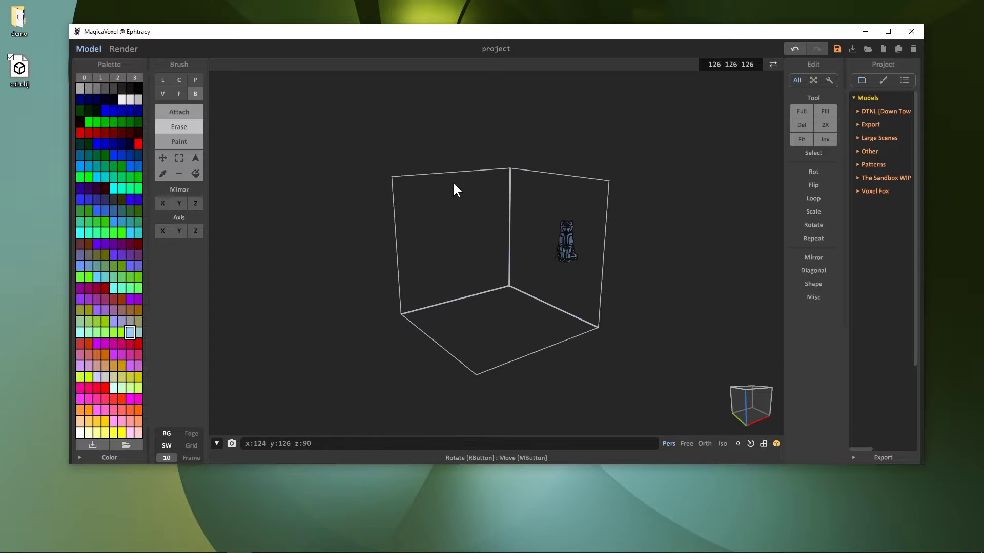
left_click(137, 144)
left_click_drag(27, 65, 456, 263)
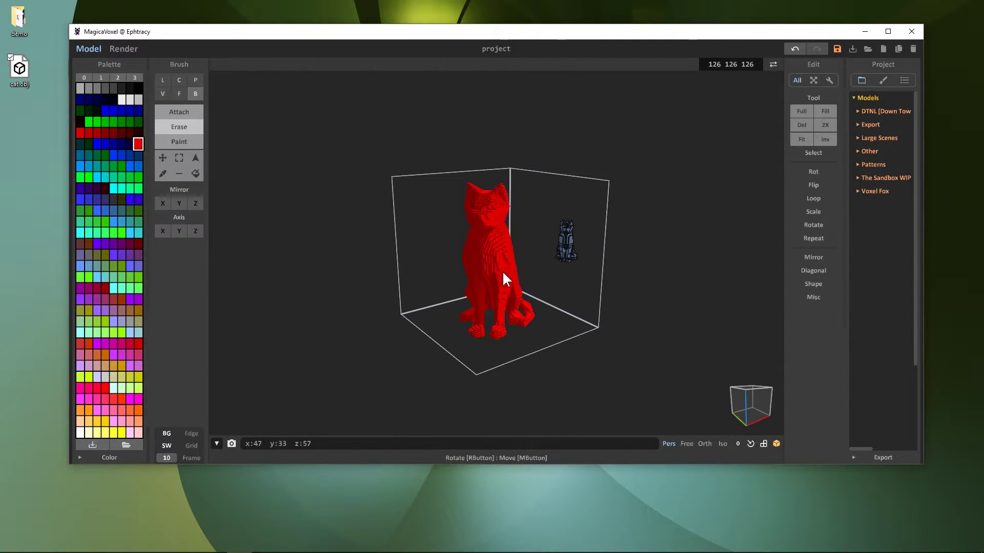
right_click_drag(468, 276, 492, 269)
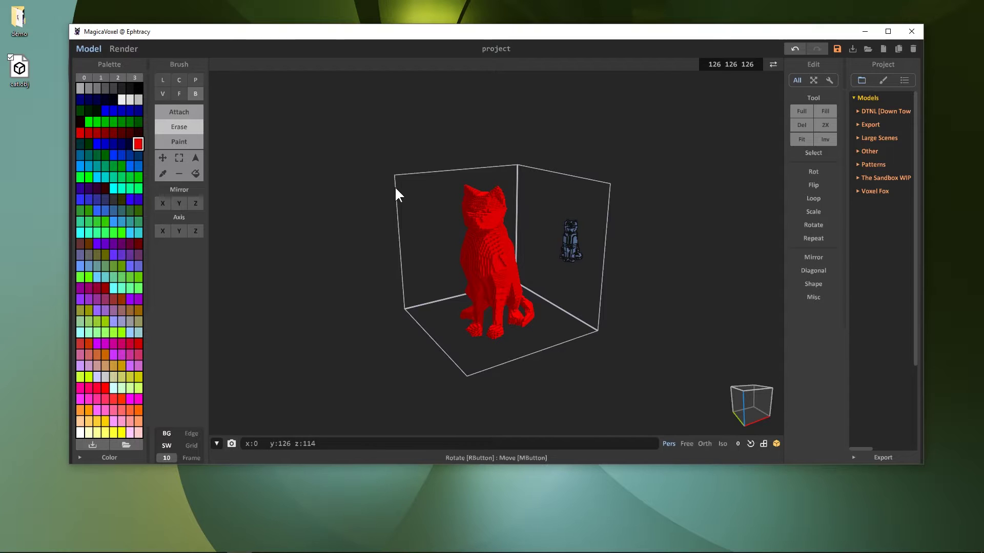
key("Tab")
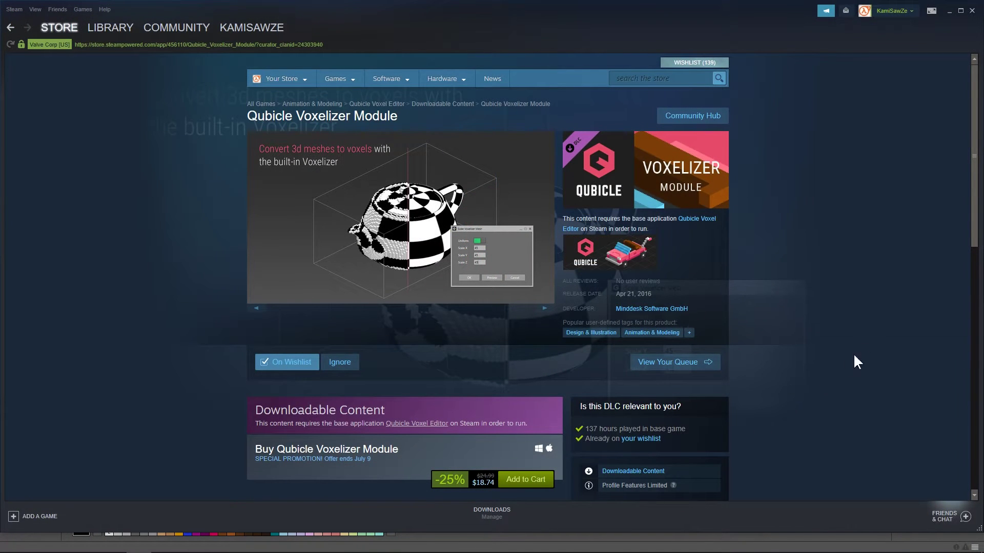
Step: View the Qubicle Voxelizer Module's mesh-to-voxel screenshot enlarged, then scroll to its DLC details
left_click(365, 265)
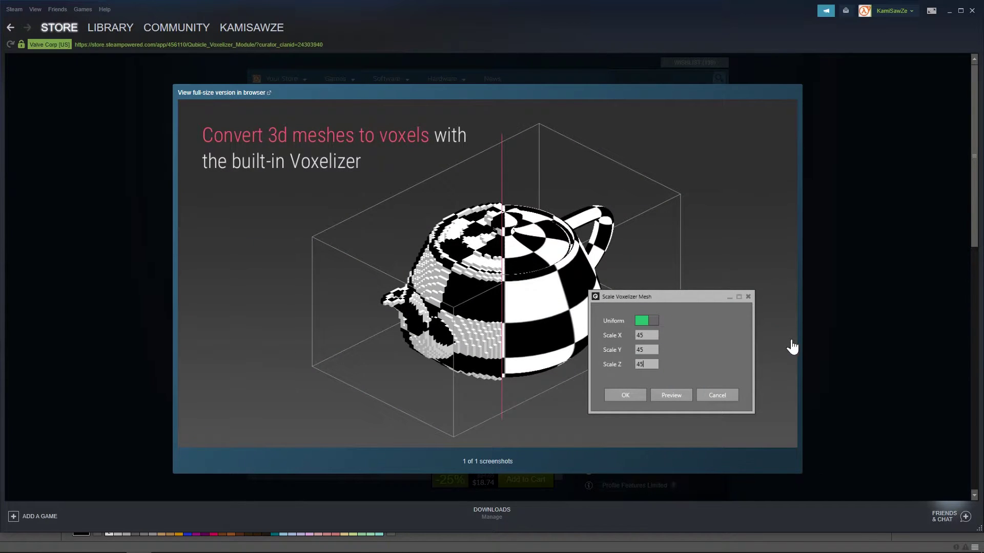
left_click(872, 307)
scroll(854, 333, "down", 5)
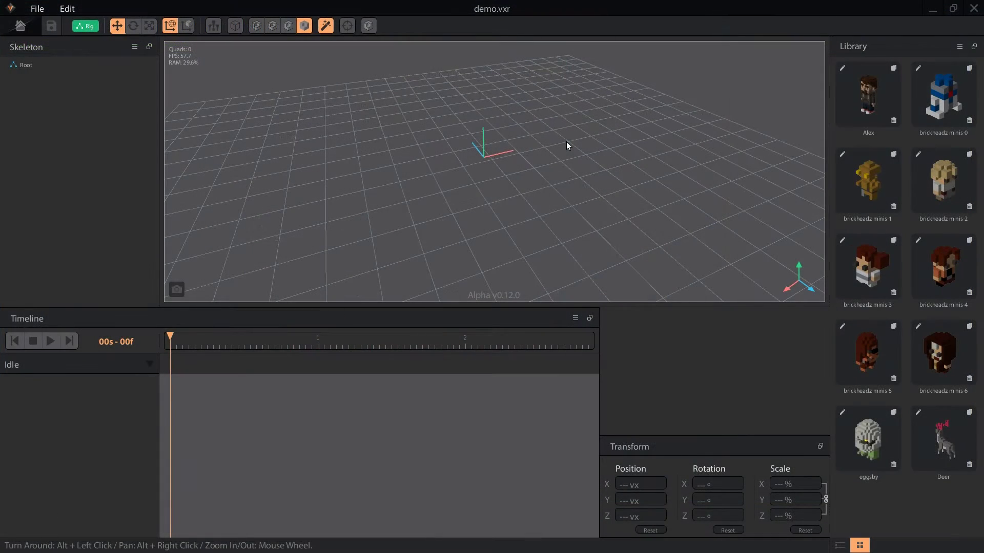
Step: Export the Alex model as alex.obj to the Desktop and launch Blender
scroll(466, 135, "up", 3)
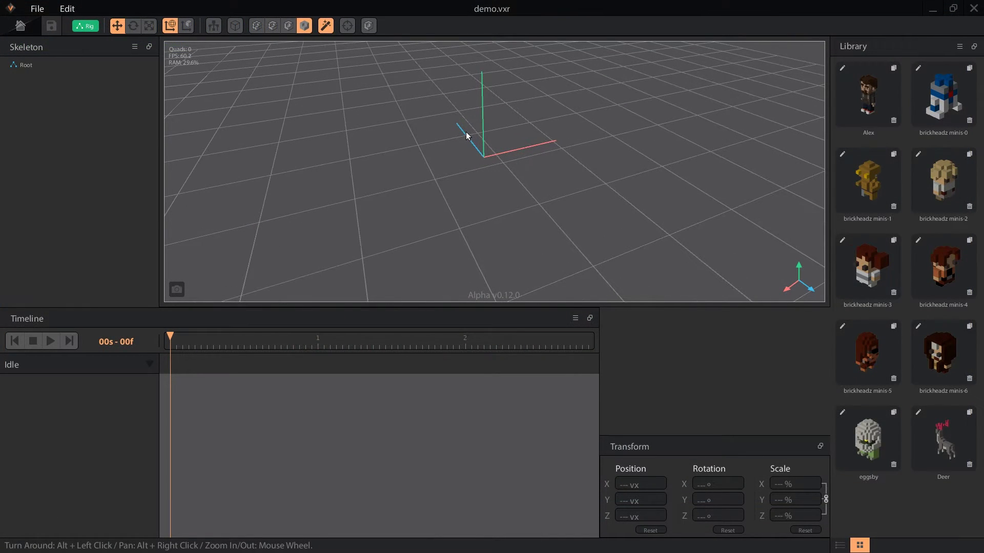
left_click(844, 70)
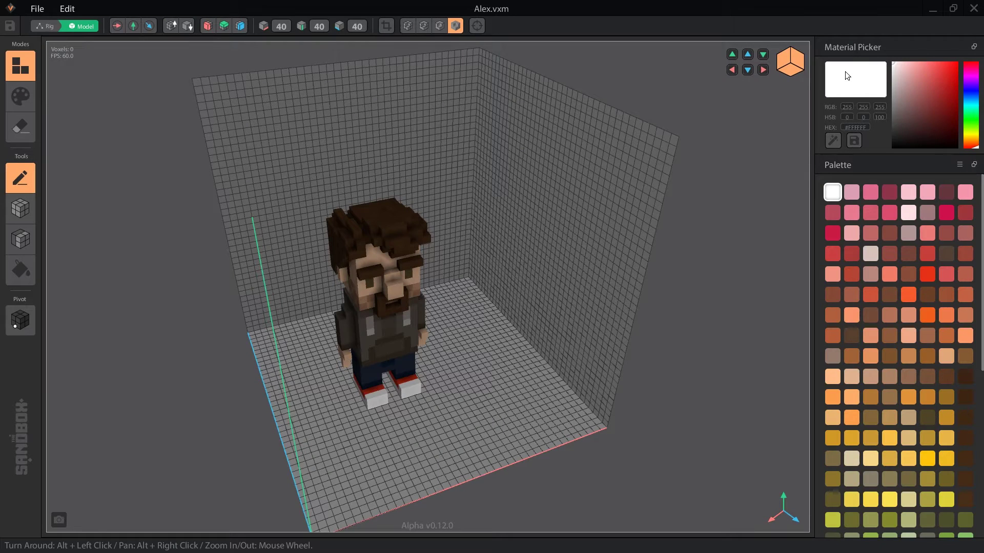
left_click(40, 9)
mouse_move(49, 123)
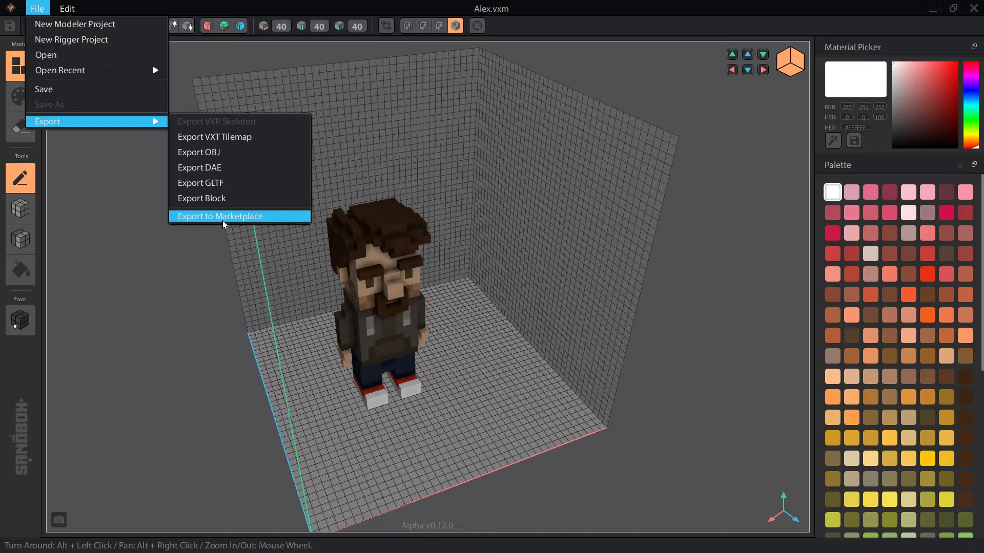
left_click(223, 157)
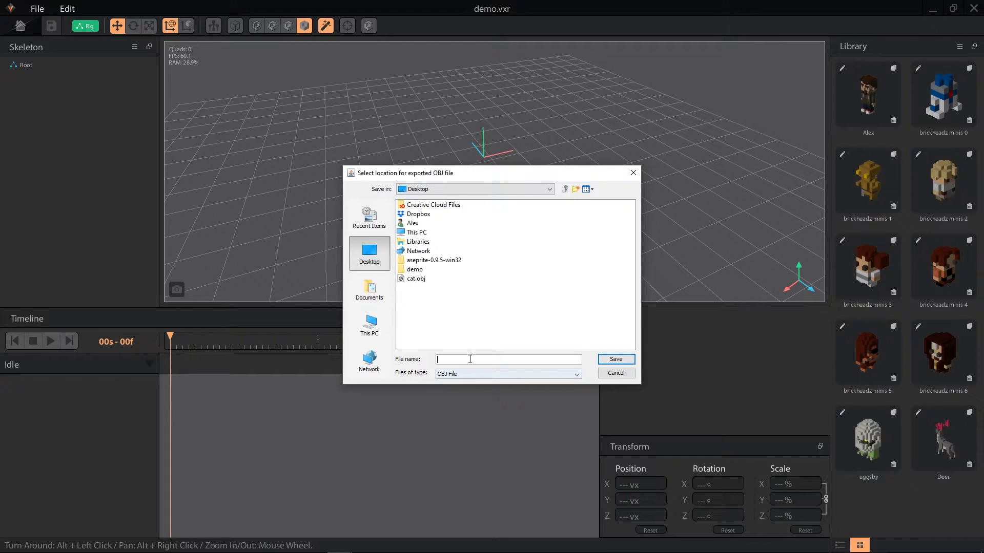
type("alex")
key("Return")
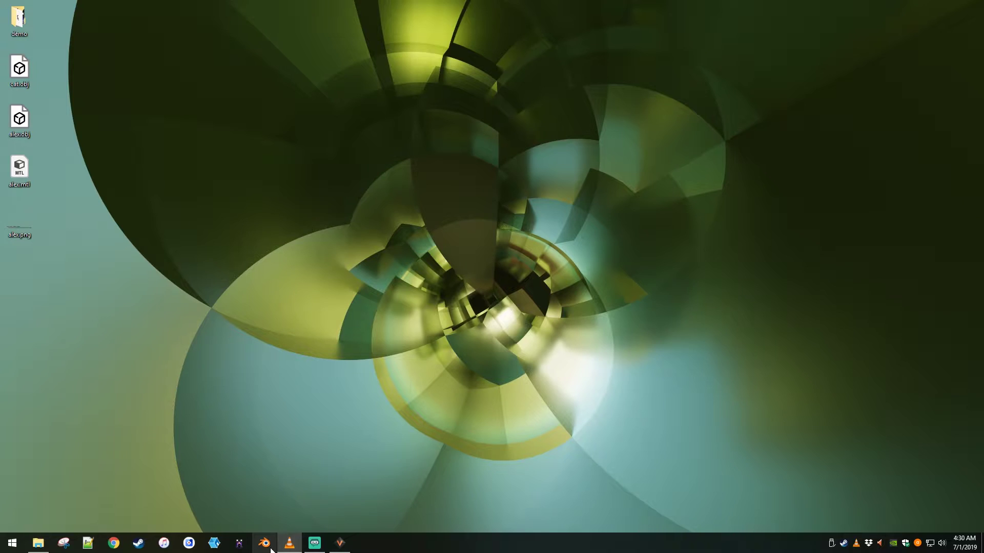
left_click(267, 545)
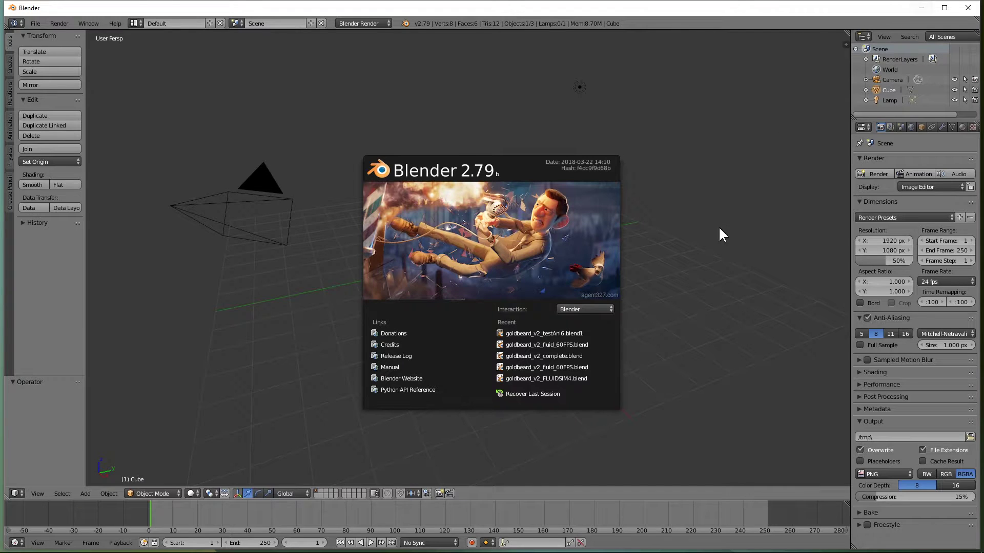
Step: Dismiss the splash screen, delete the default cube and maximize the Blender window
left_click(751, 224)
key("x")
left_click(474, 245)
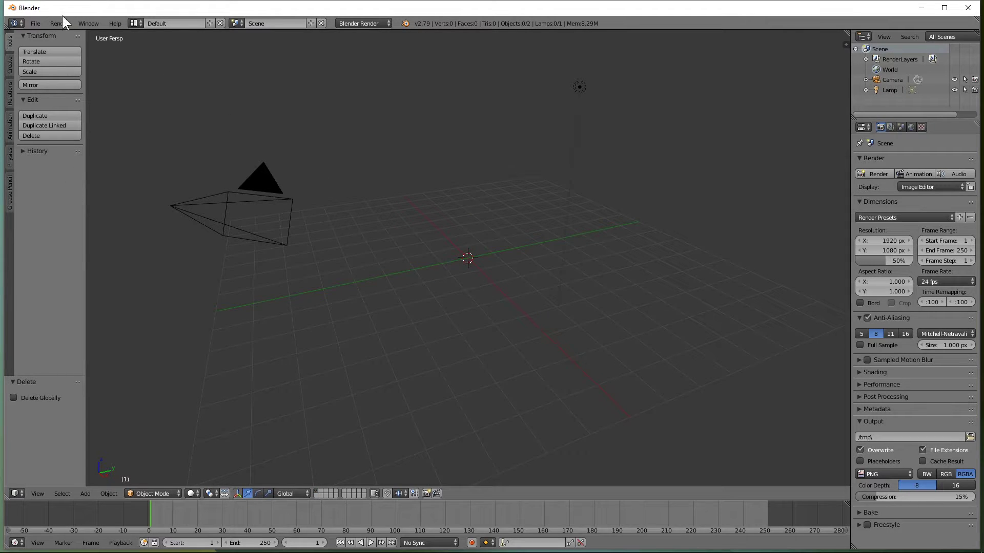
left_click(945, 8)
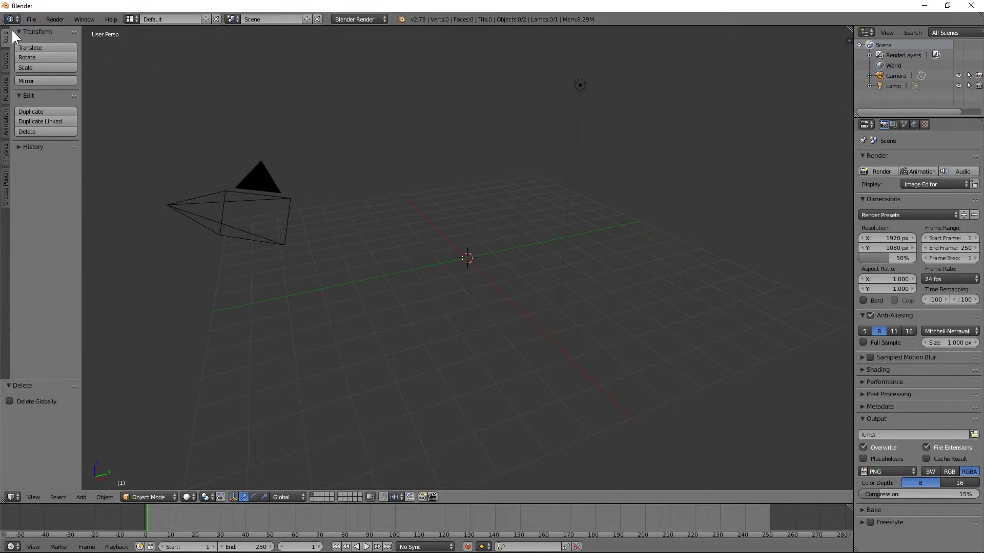
Step: Import alex.obj from the Desktop as a Wavefront (.obj) file
left_click(31, 19)
mouse_move(61, 209)
left_click(31, 19)
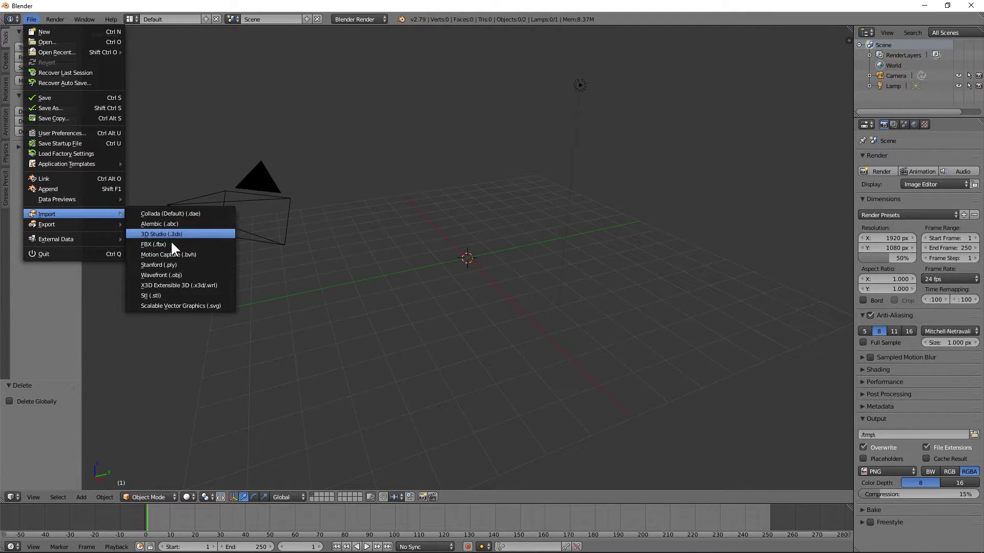
left_click(179, 273)
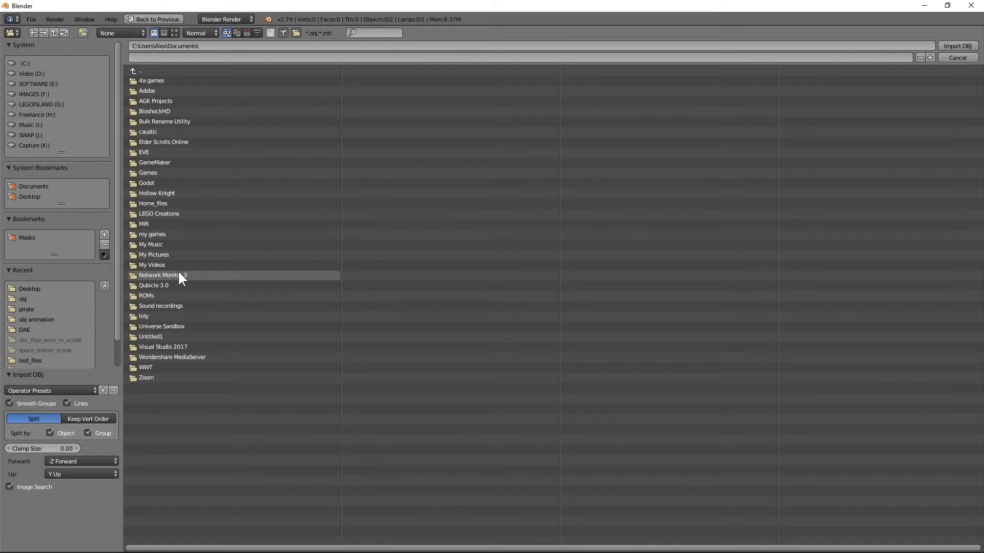
left_click(39, 287)
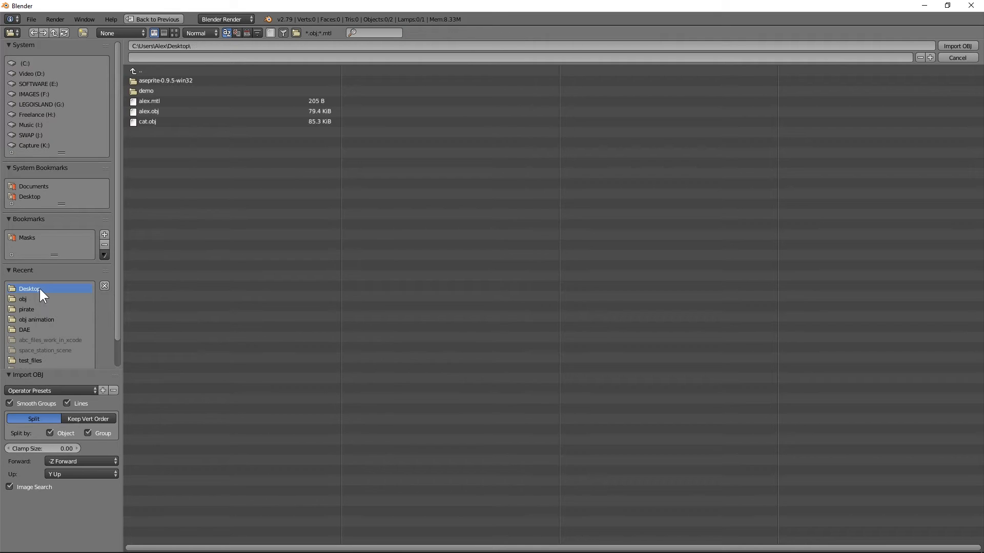
double_click(152, 112)
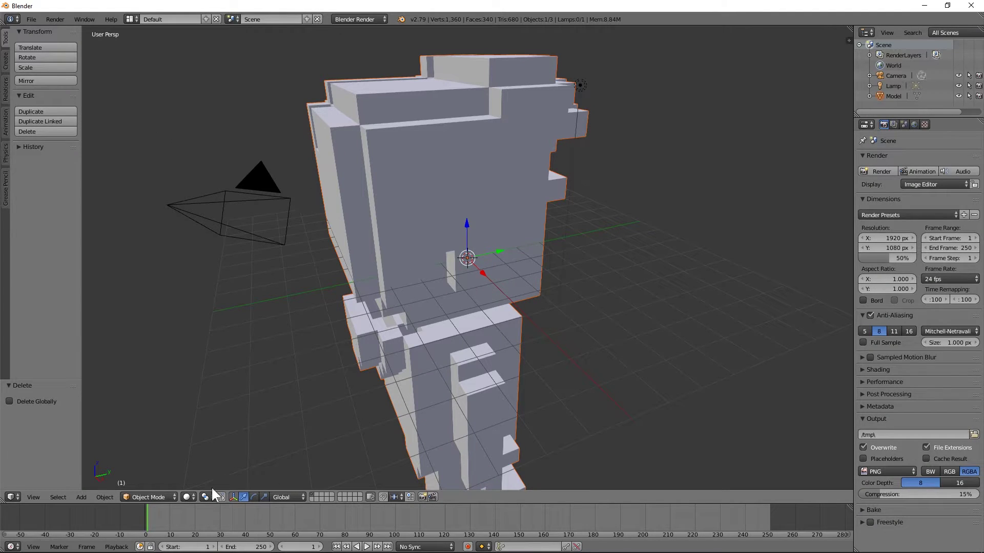
Step: Switch viewport shading to Texture and select the imported Alex model
left_click(186, 496)
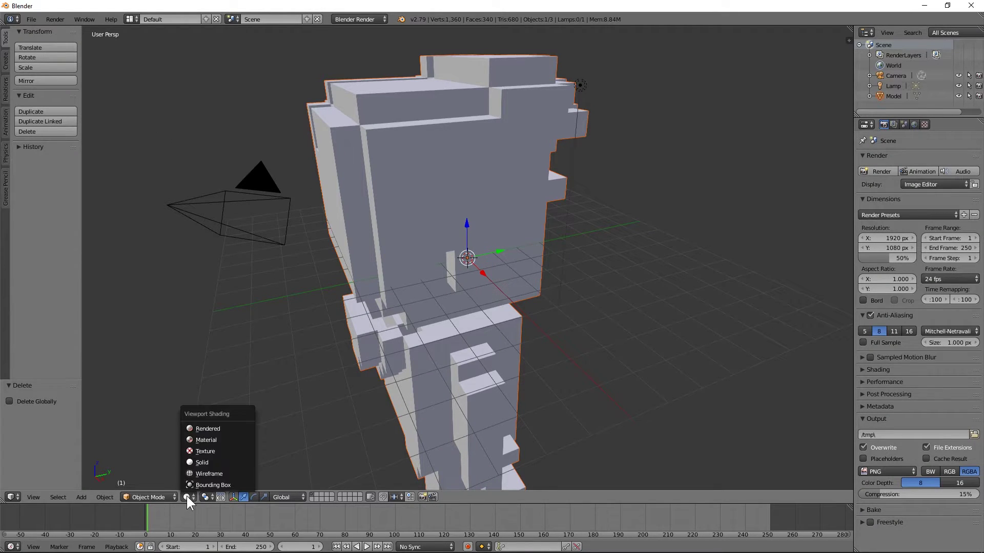
left_click(215, 452)
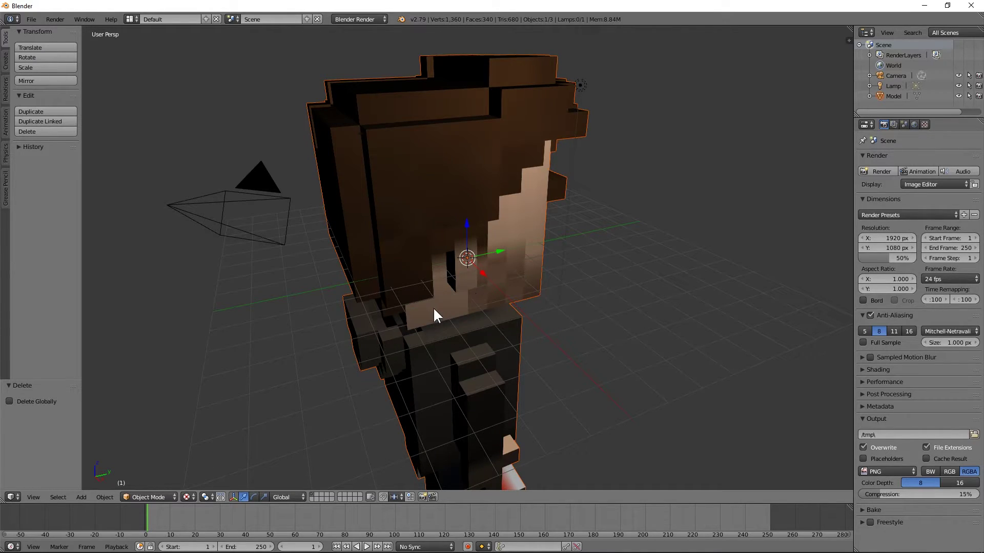
right_click(490, 294)
middle_click_drag(491, 294, 426, 303)
scroll(425, 303, "down", 3)
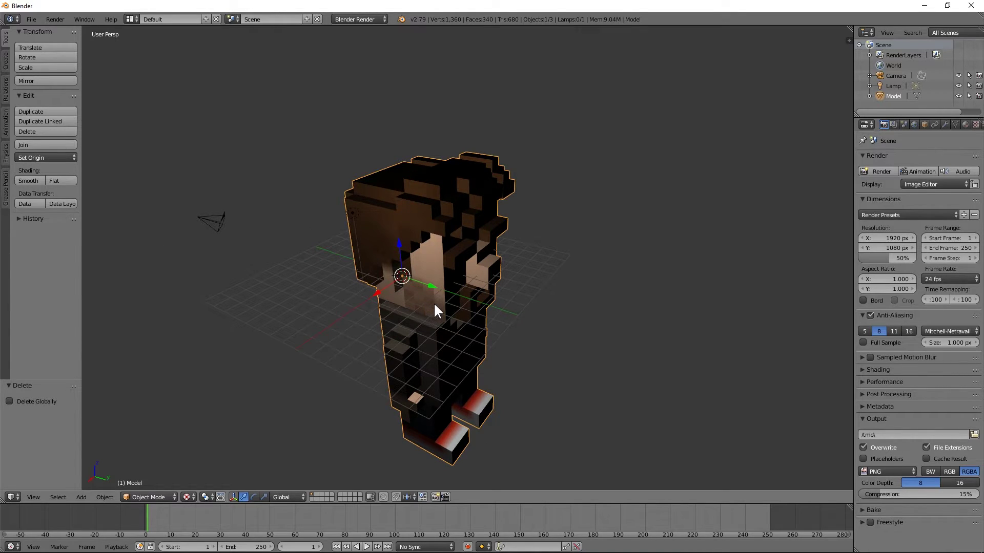
Step: Rotate the Alex model around its vertical axis to face forward
key("r")
key("Escape")
left_click(254, 497)
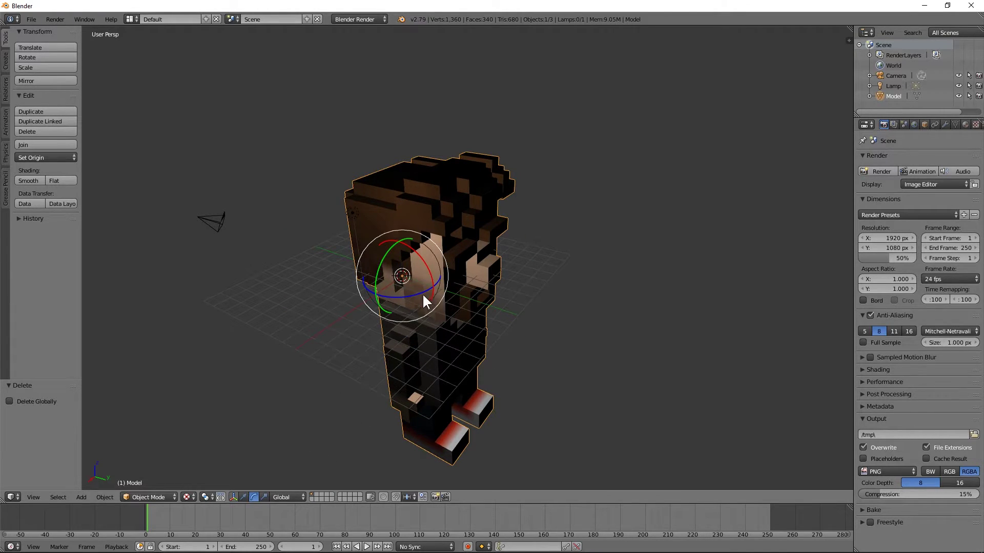
left_click_drag(415, 297, 349, 136)
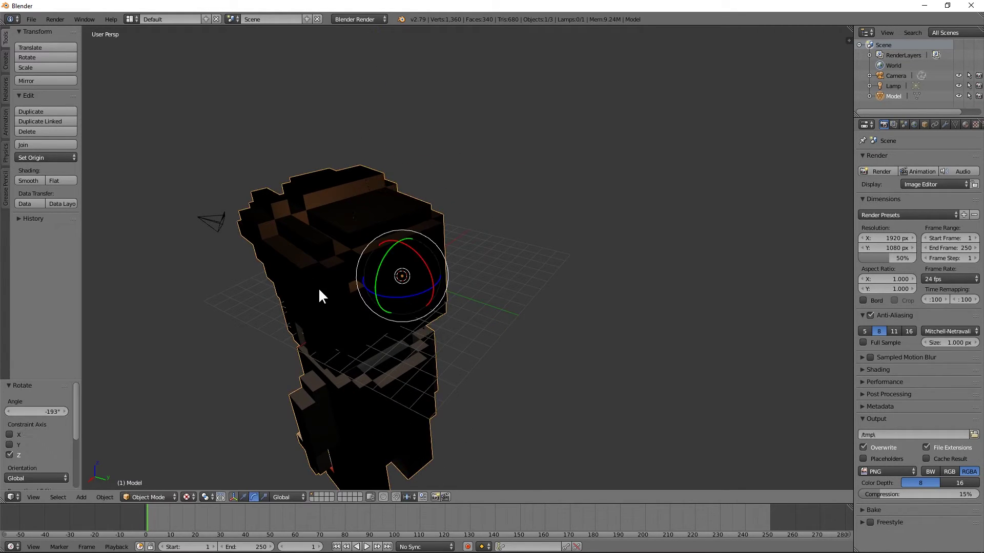
middle_click_drag(338, 296, 509, 296)
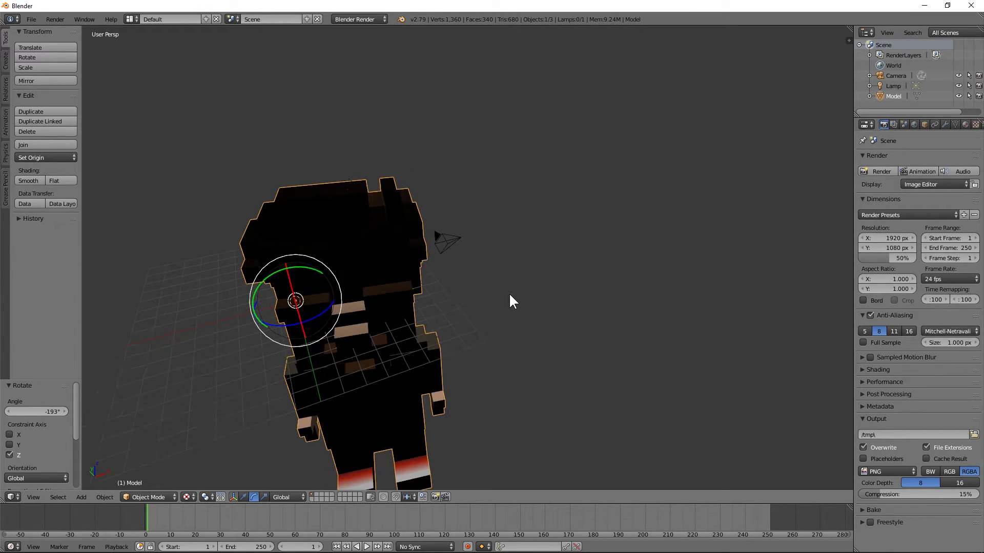
Step: Raise the model to Z 8.417 so it stands on the grid, then deselect it
left_click(243, 496)
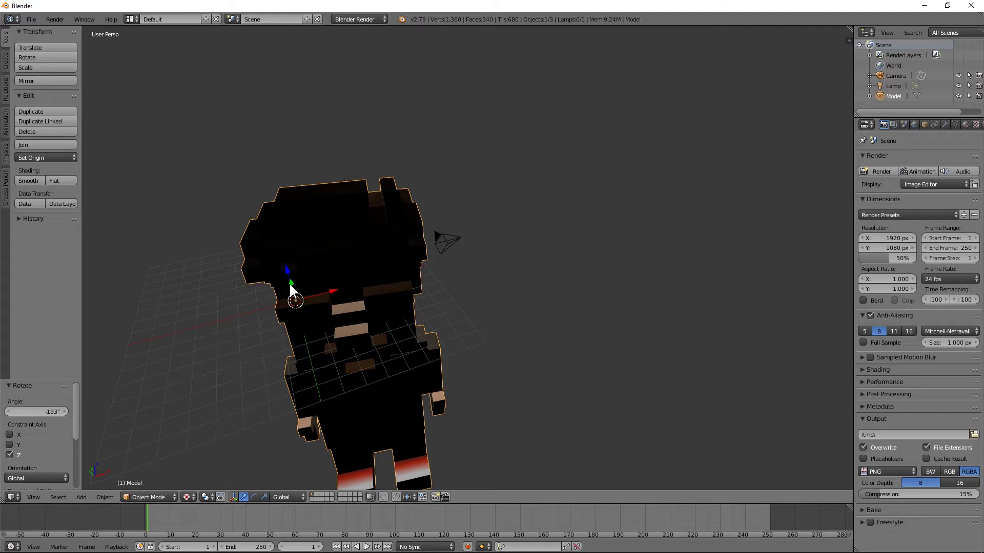
middle_click_drag(281, 295, 304, 313)
left_click_drag(275, 304, 233, 164)
middle_click_drag(233, 164, 512, 175)
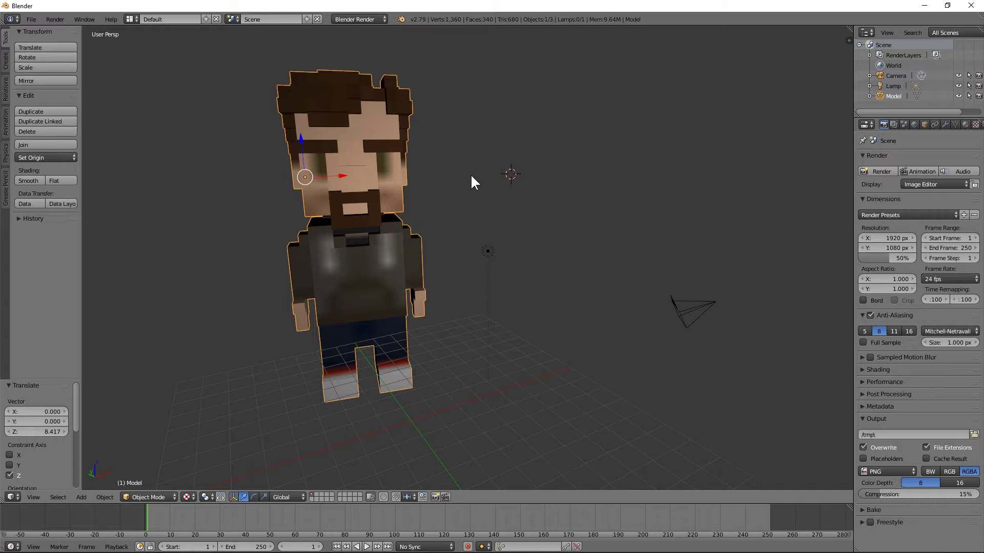
key("a")
middle_click_drag(368, 258, 418, 255)
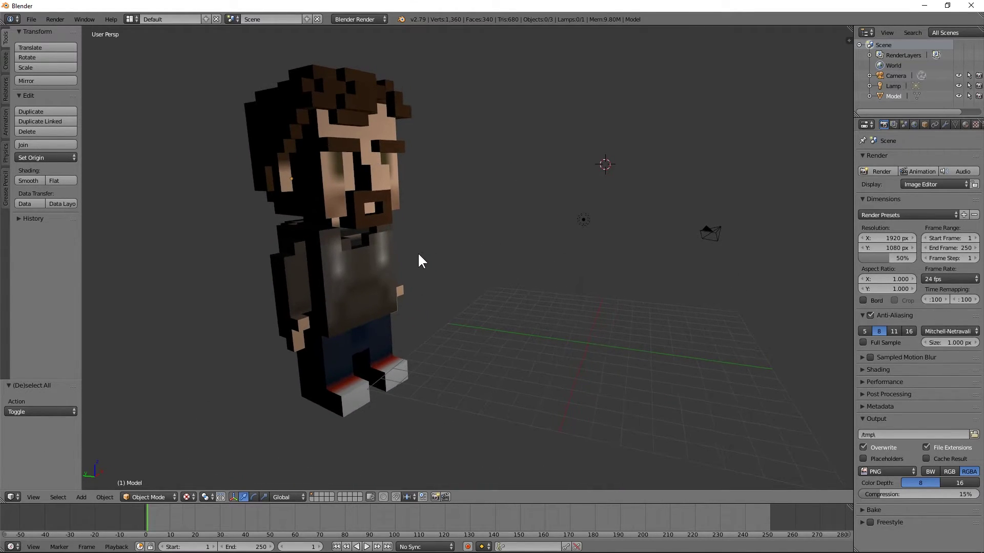
scroll(419, 254, "up", 1)
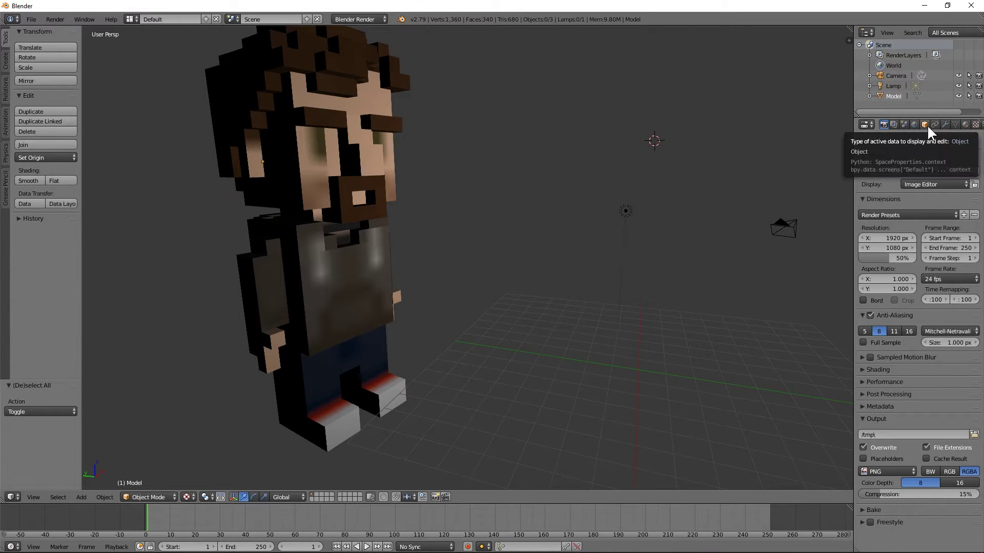
Step: Stop the droid animation playback in VoxEdit
left_click(56, 19)
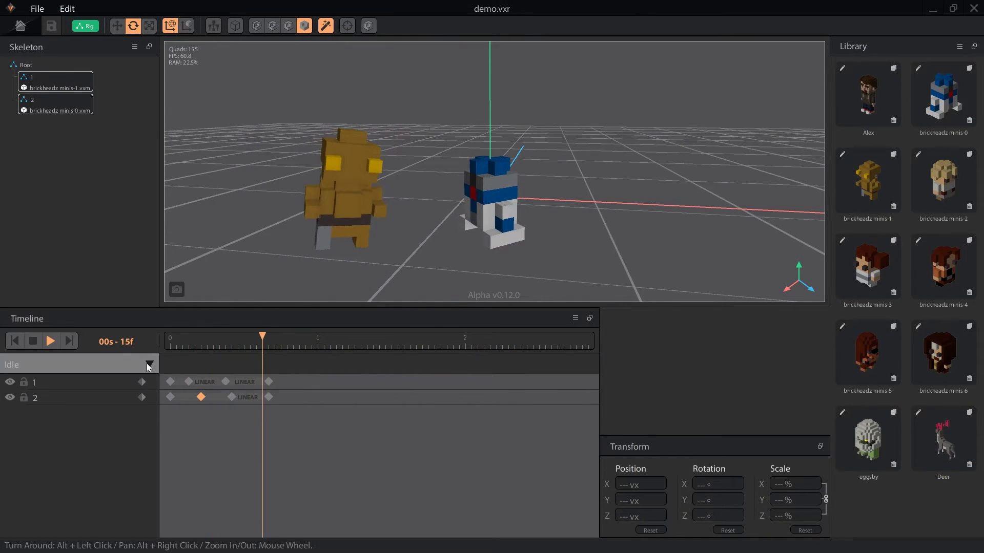
left_click(148, 365)
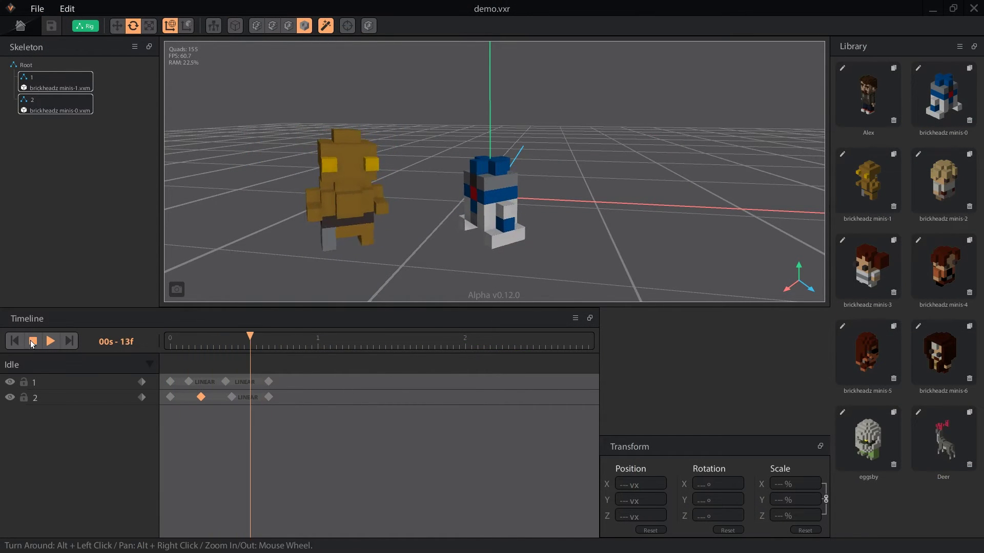
left_click(36, 342)
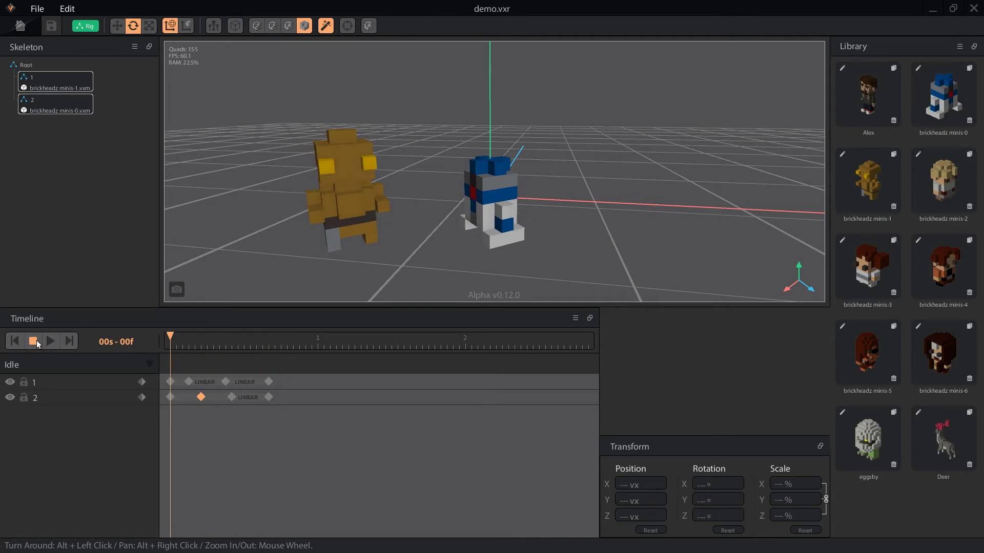
Step: Export the scene as a GLTF file named demo on the Desktop
left_click(68, 9)
mouse_move(36, 8)
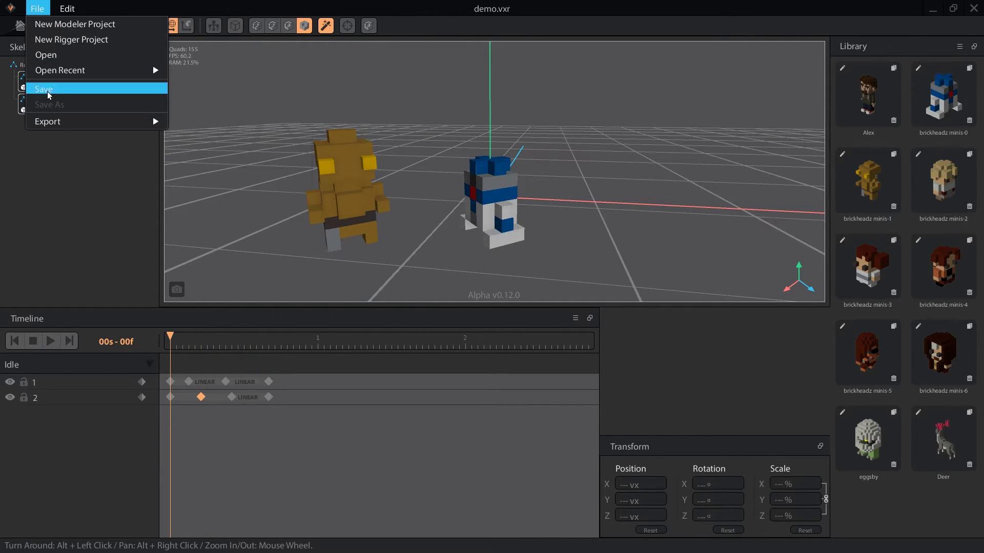
mouse_move(65, 123)
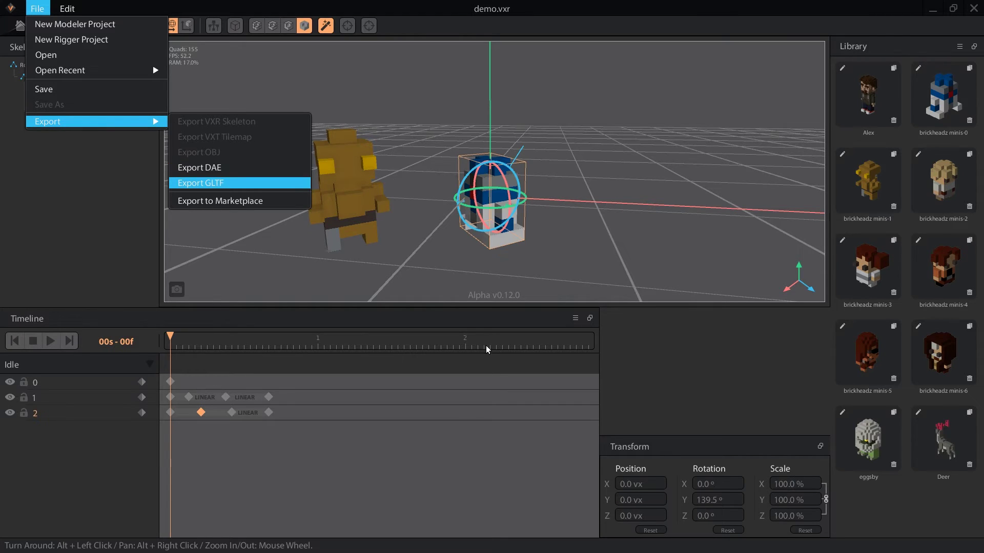
left_click(220, 183)
left_click(381, 253)
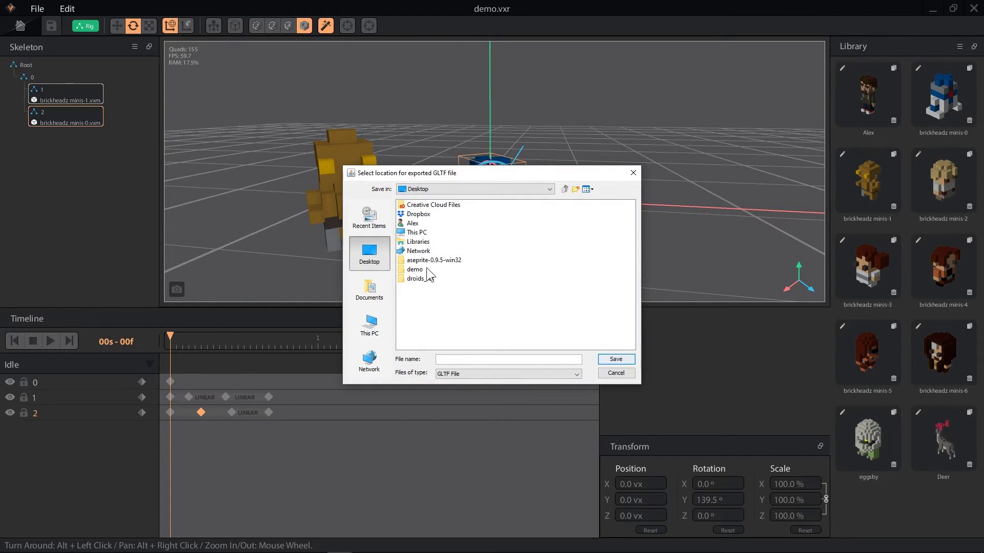
left_click(488, 359)
type("demo")
key("Return")
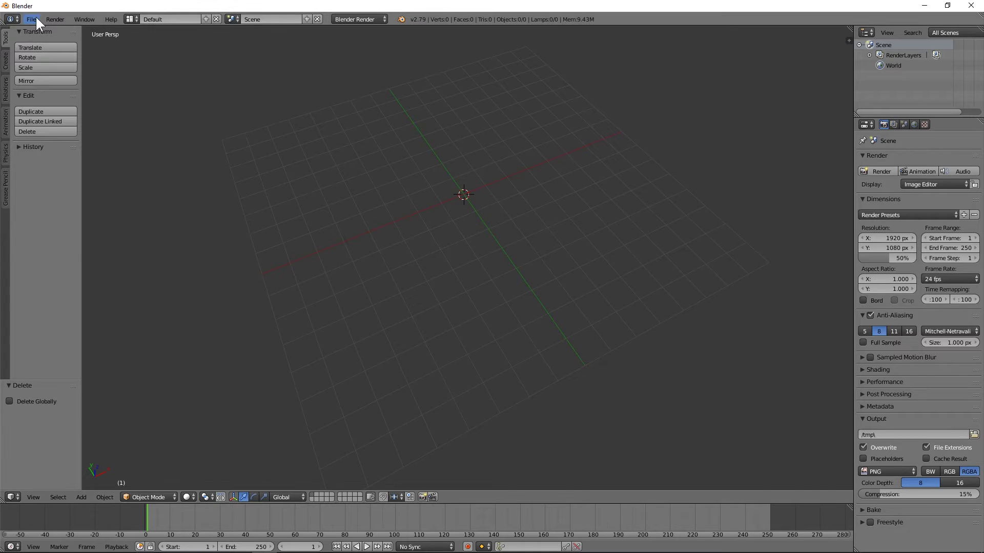